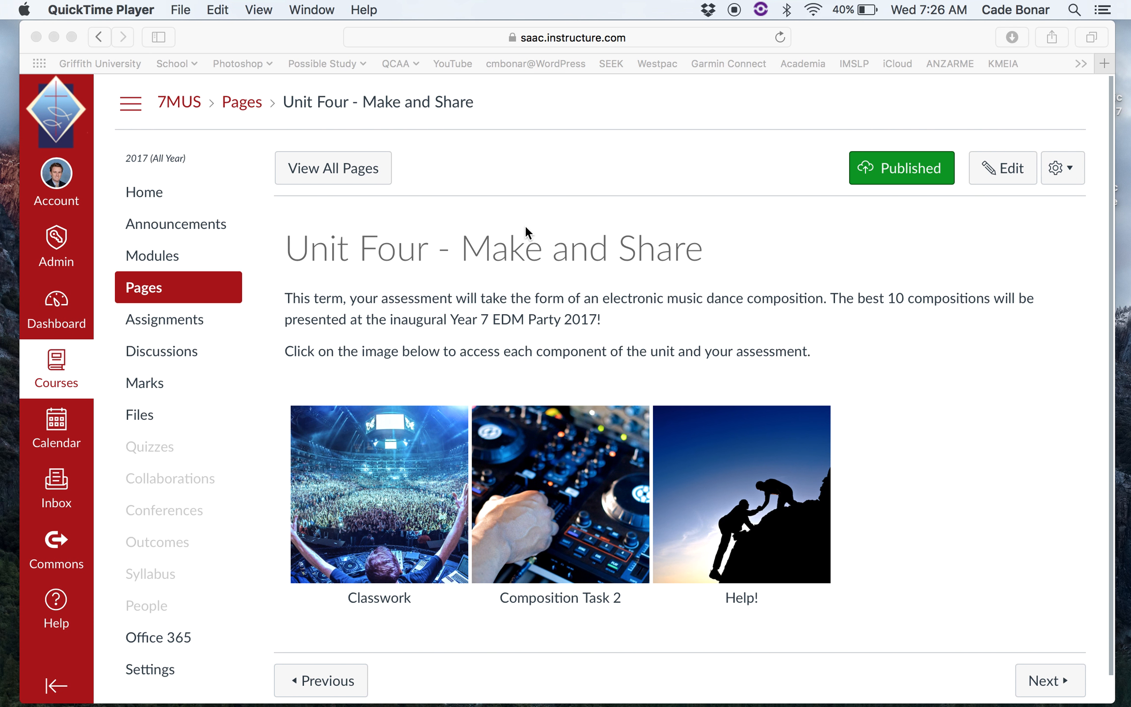
Open the Composition Task 2 page from the Unit Four - Make and Share page
click(556, 316)
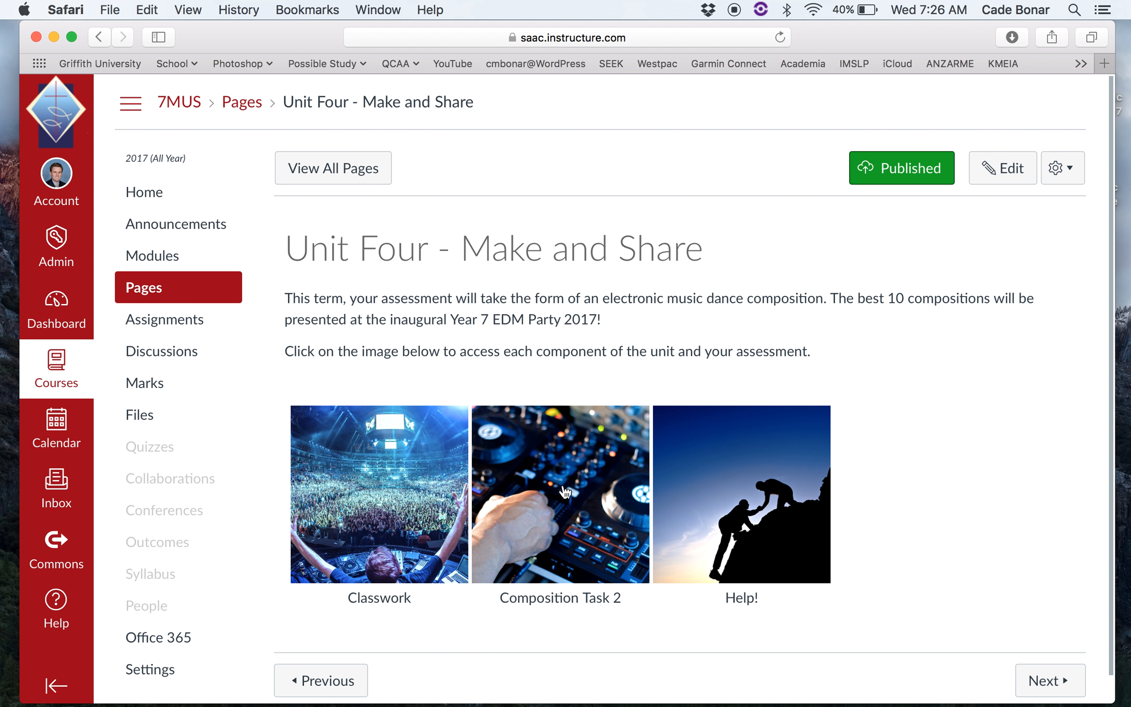
click(560, 513)
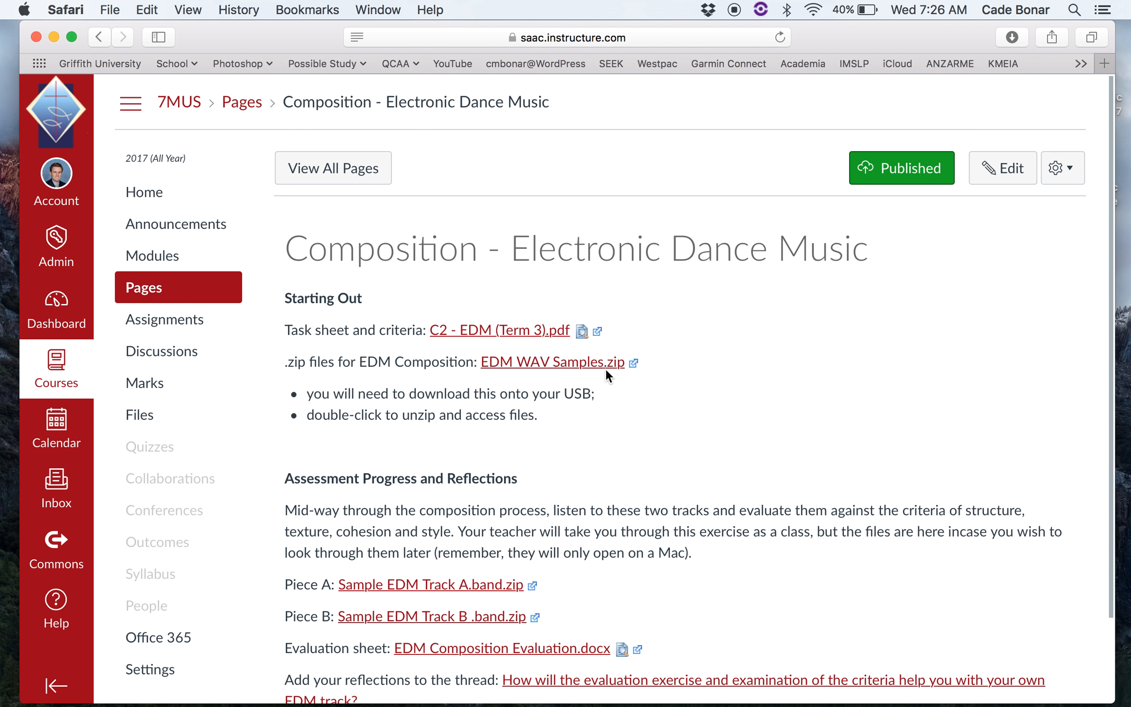
Open the EDM WAV Samples folder on the desktop and preview the sound of 110_F_Skrillex_Recess.wav
key(ctrl+Left)
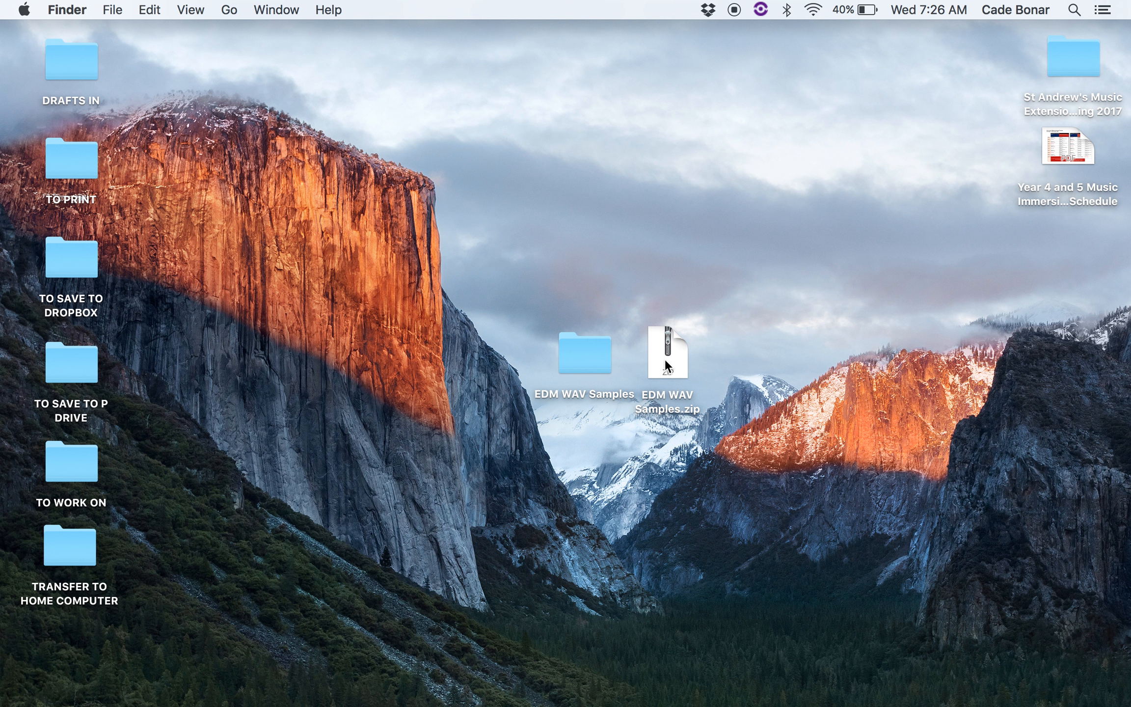
double_click(585, 356)
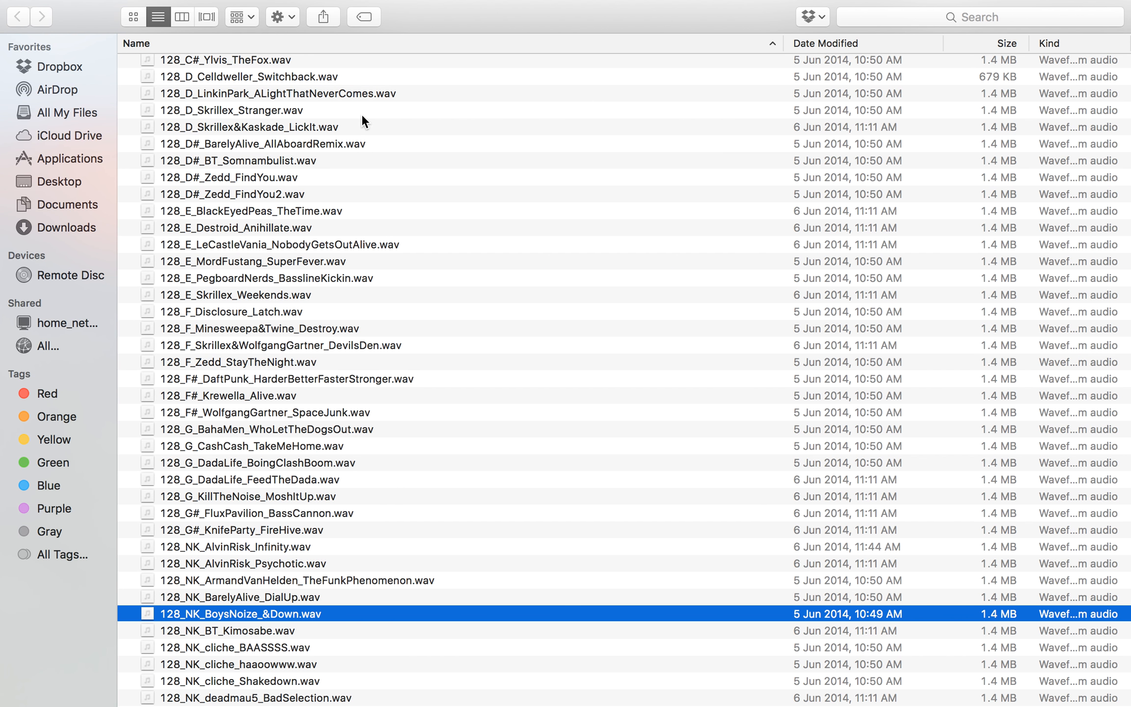
scroll(288, 445, up, 10)
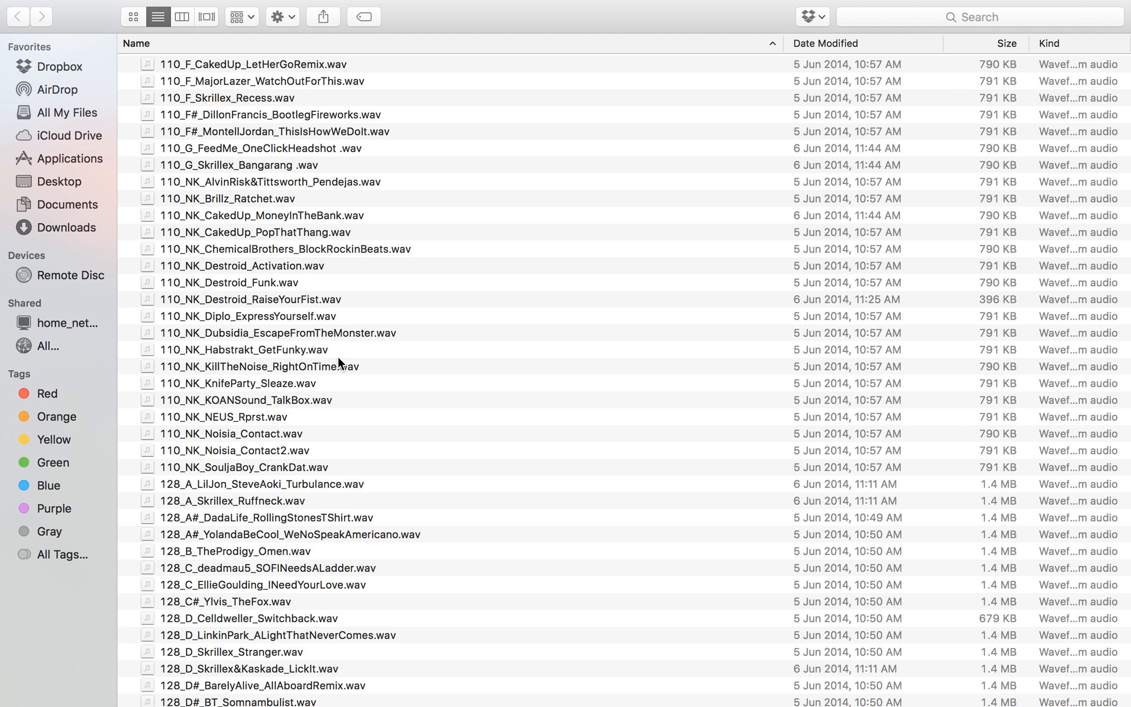
click(214, 97)
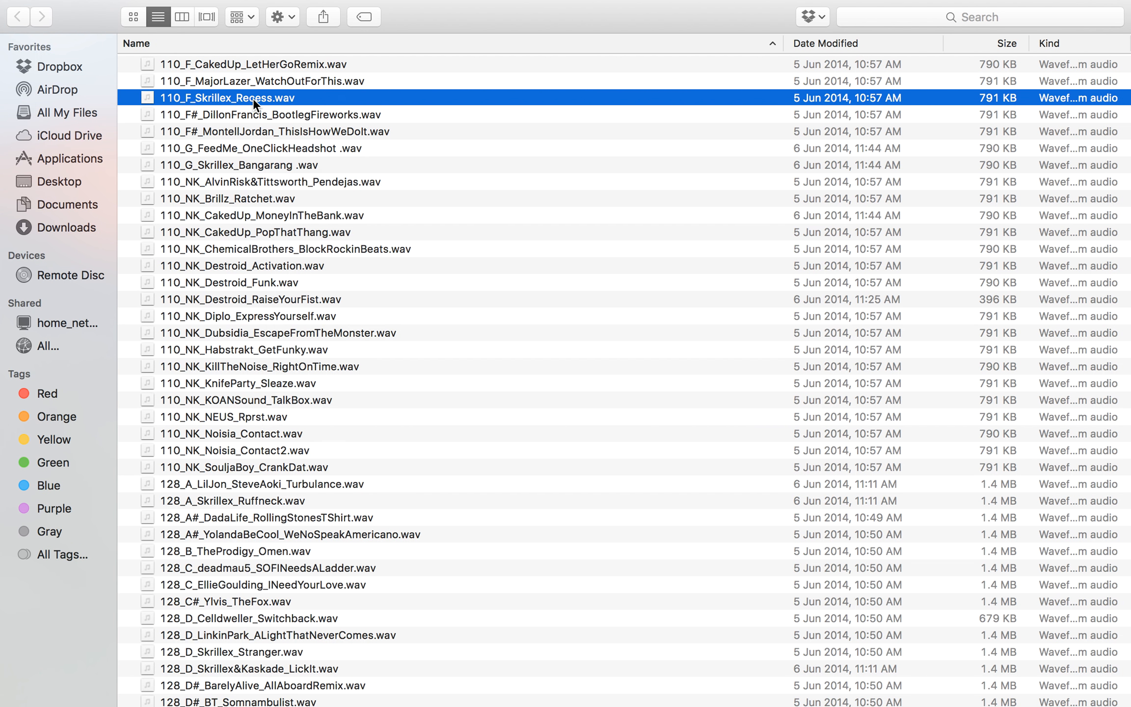
key(space)
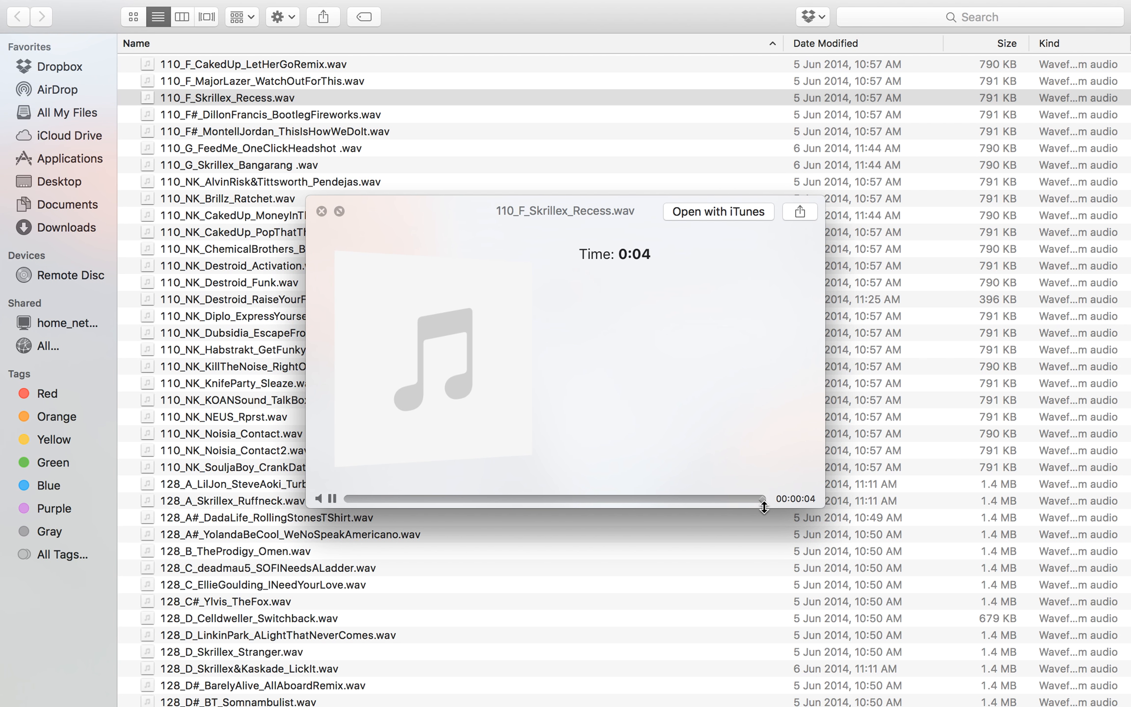
key(space)
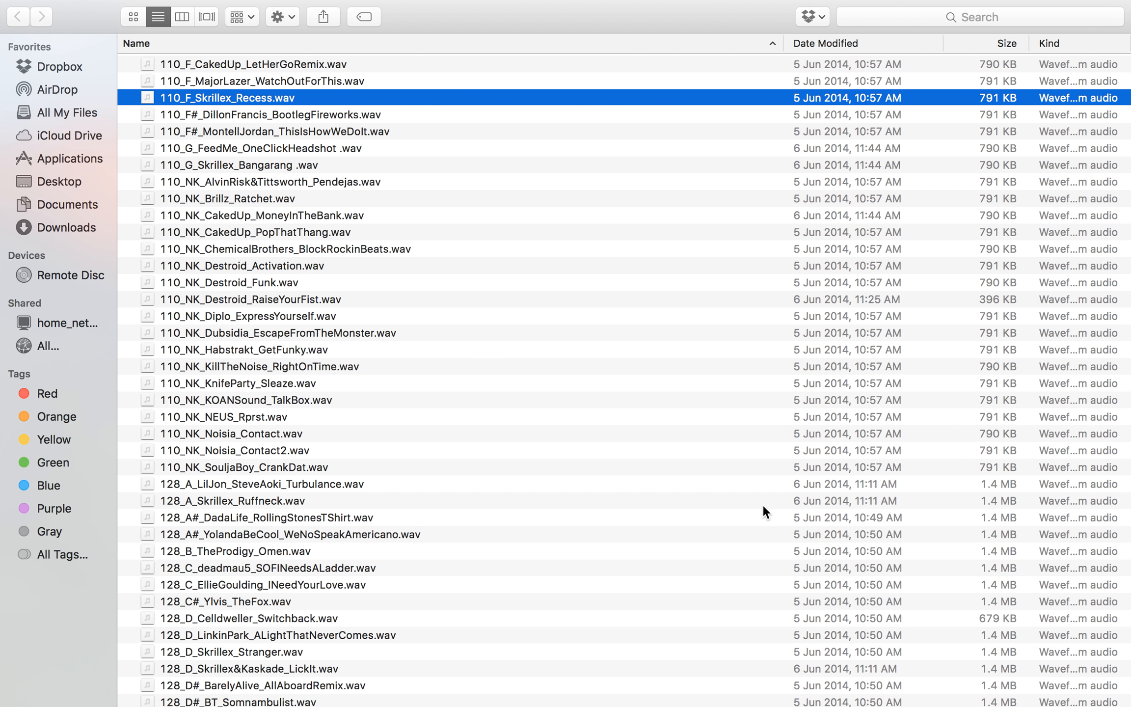
Look further through the WAV samples, take the folder window out of full screen and return to the composition page in Safari
scroll(441, 388, down, 20)
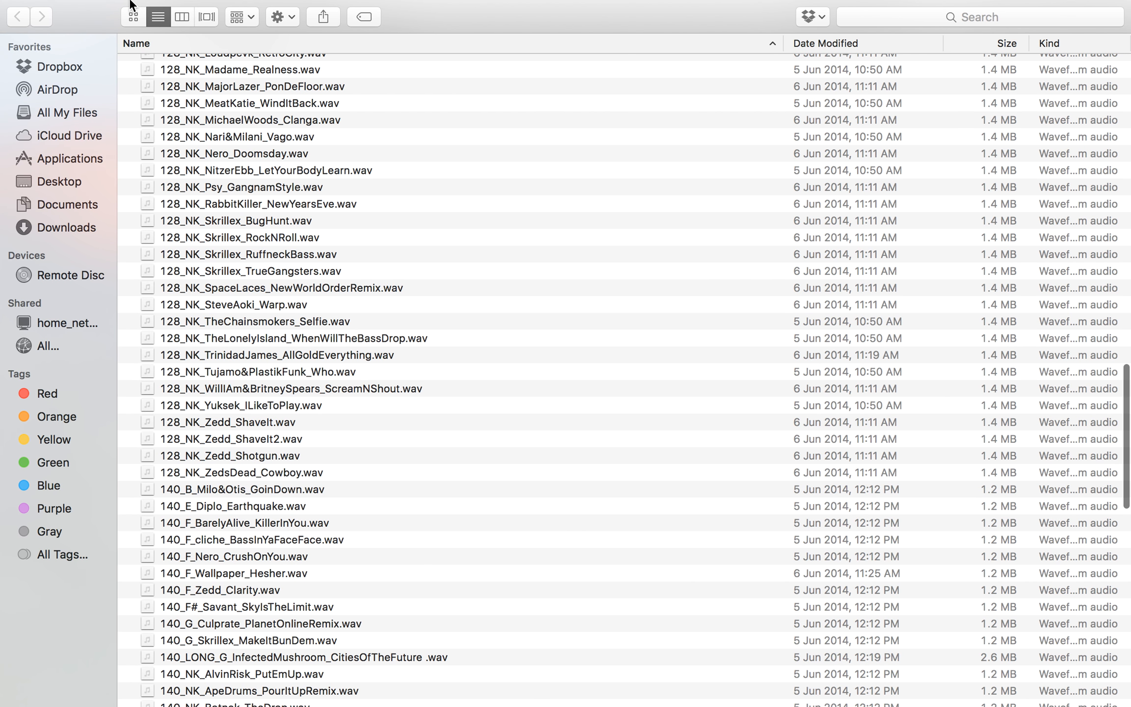
click(46, 26)
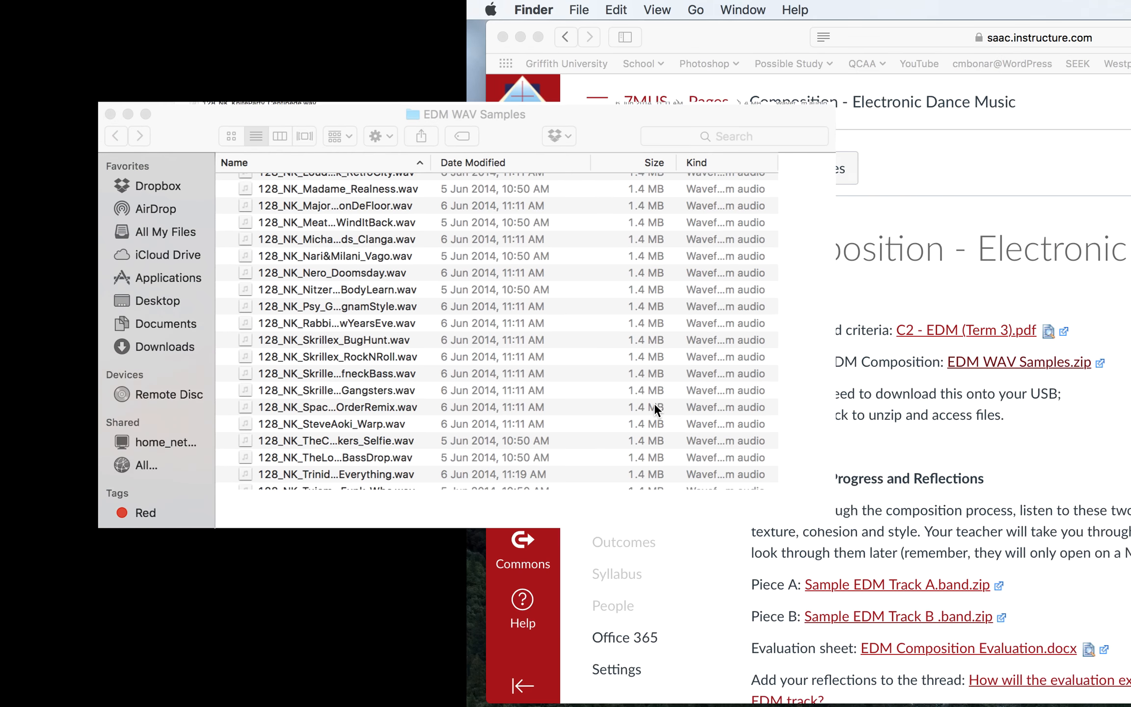
click(902, 426)
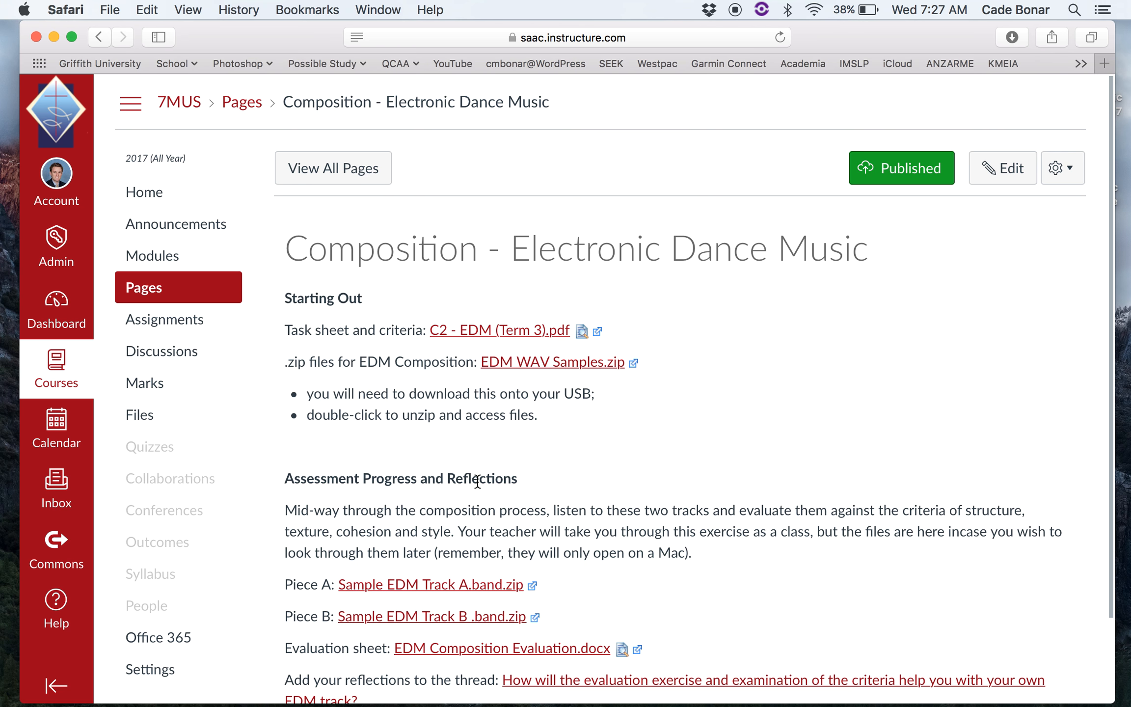
Switch to the Sample EDM Track B project in GarageBand and hide its loop browser to widen the timeline
key(ctrl+Right)
key(ctrl+Left)
key(ctrl+Right)
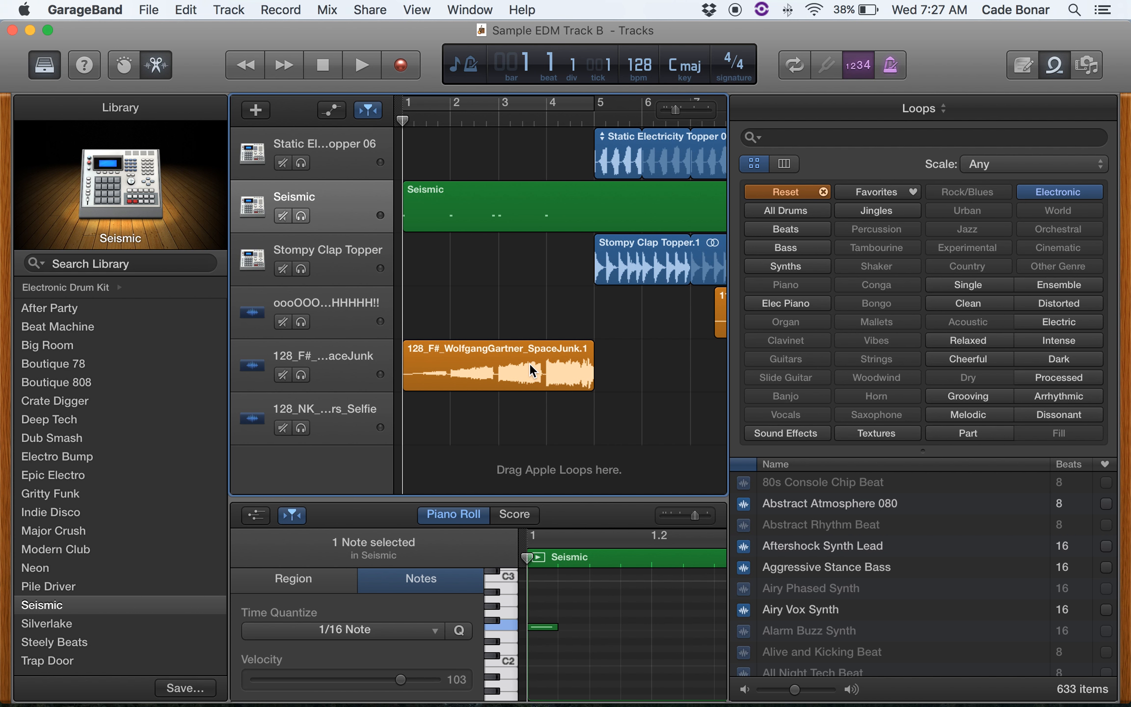
scroll(655, 255, right, 1)
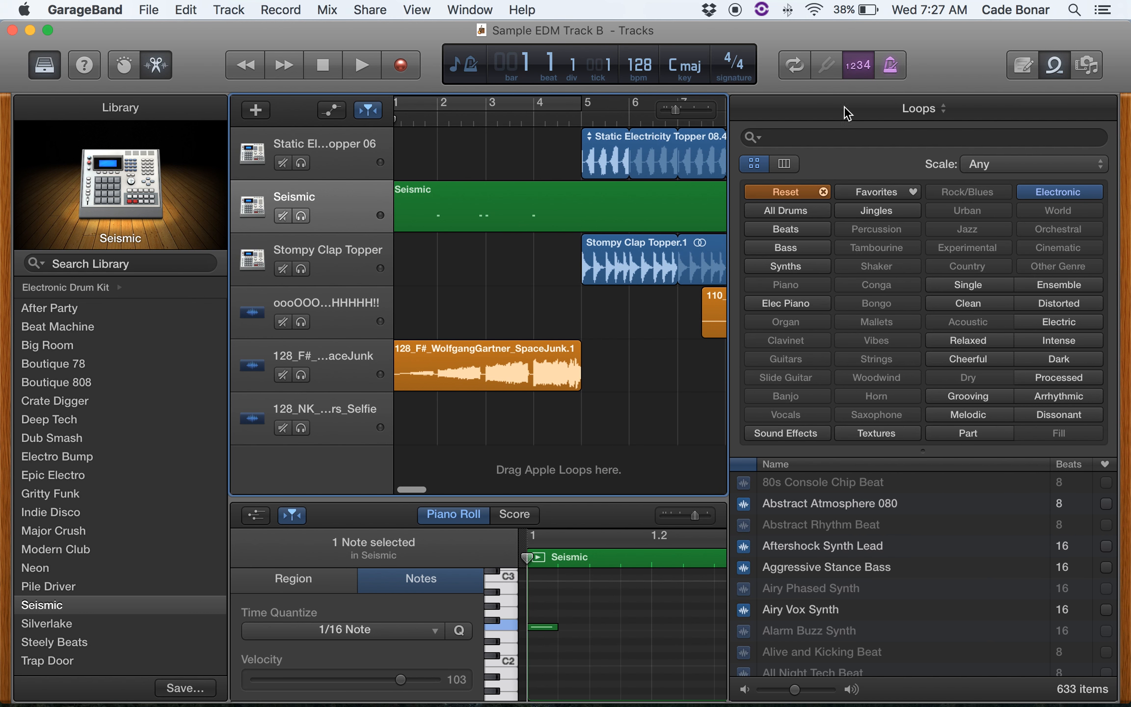
click(1055, 65)
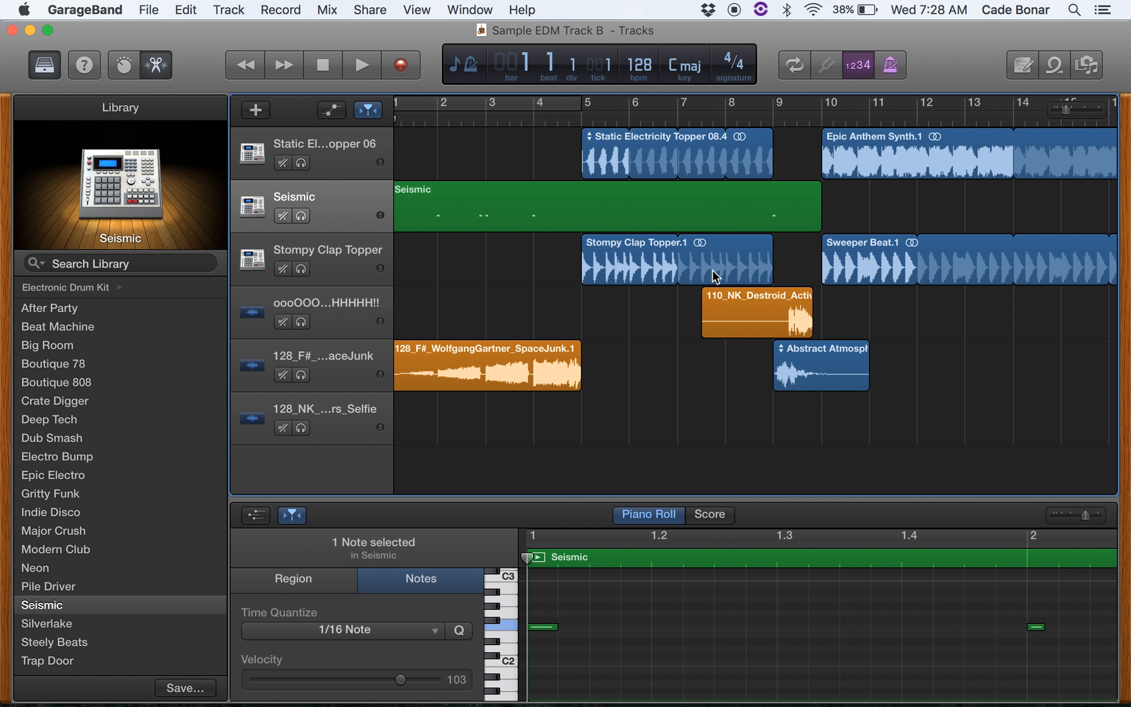
scroll(681, 264, left, 1)
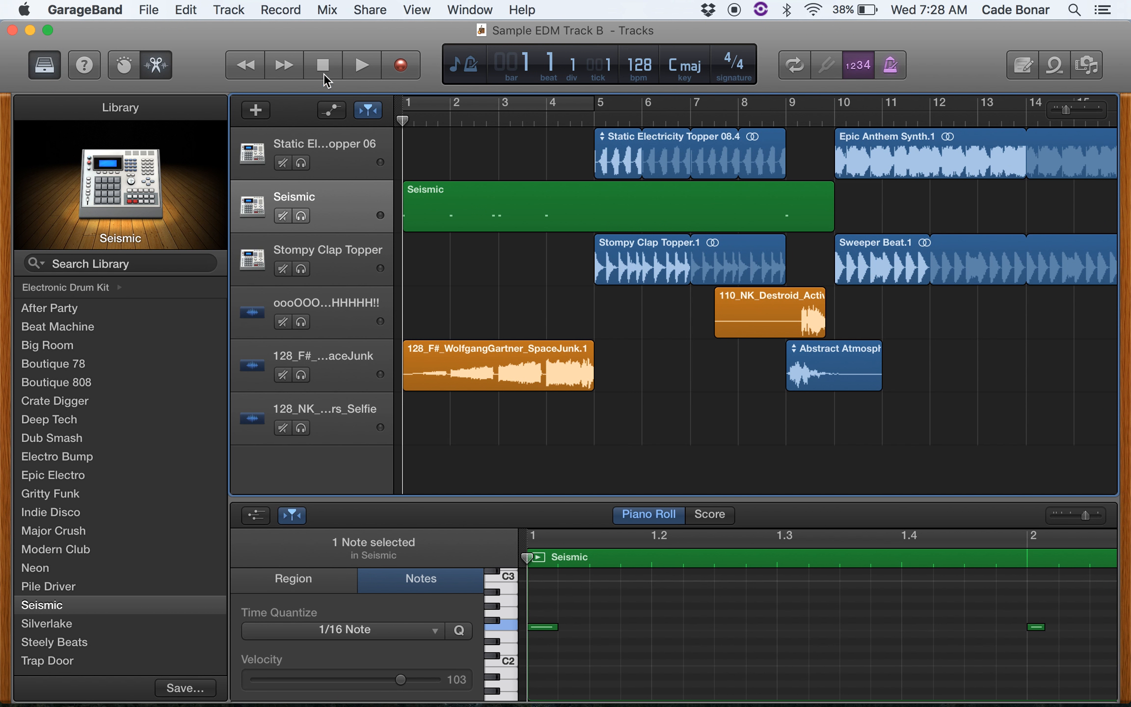
Play Sample EDM Track B from bar 1, adjusting the system volume while listening, and stop playback after bar 30
click(361, 66)
key(XF86AudioRaiseVolume)
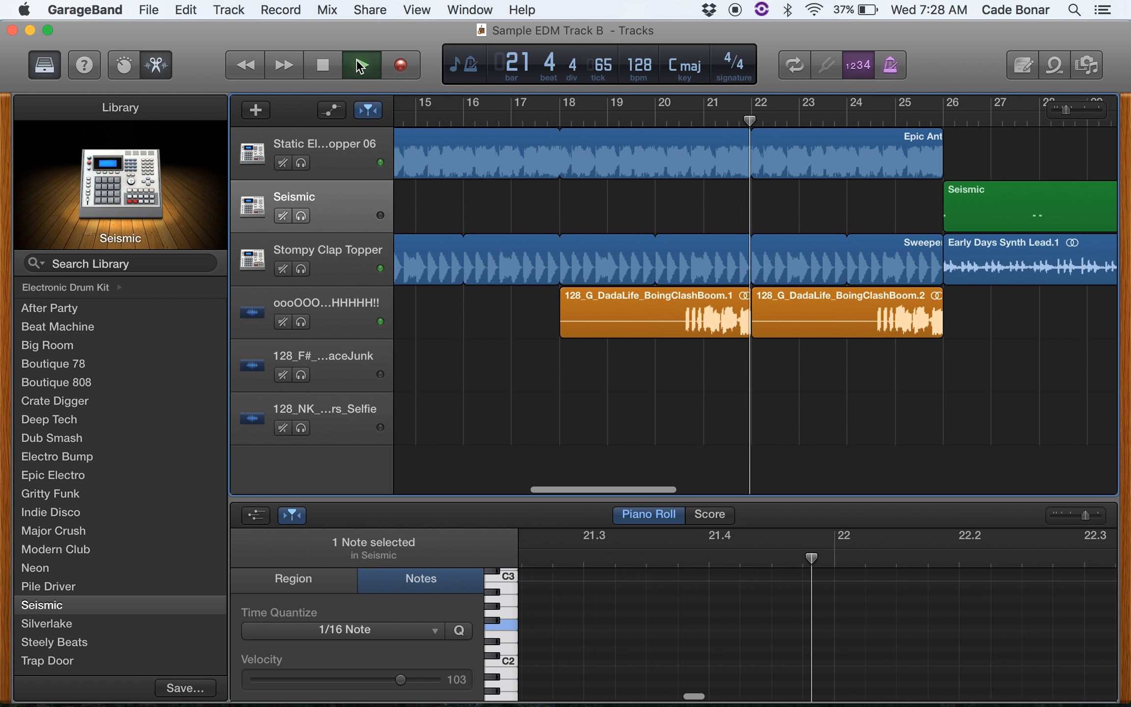
key(XF86AudioLowerVolume)
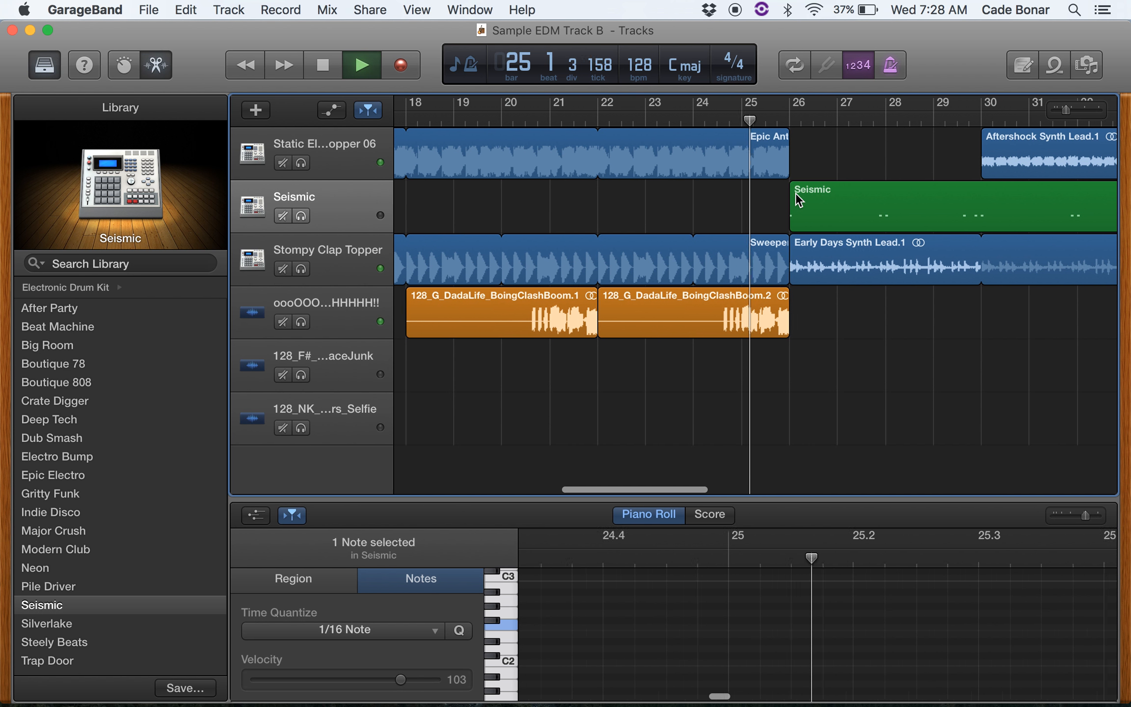
key(XF86AudioRaiseVolume)
key(XF86AudioRaiseVolume)
key(XF86AudioRaiseVolume)
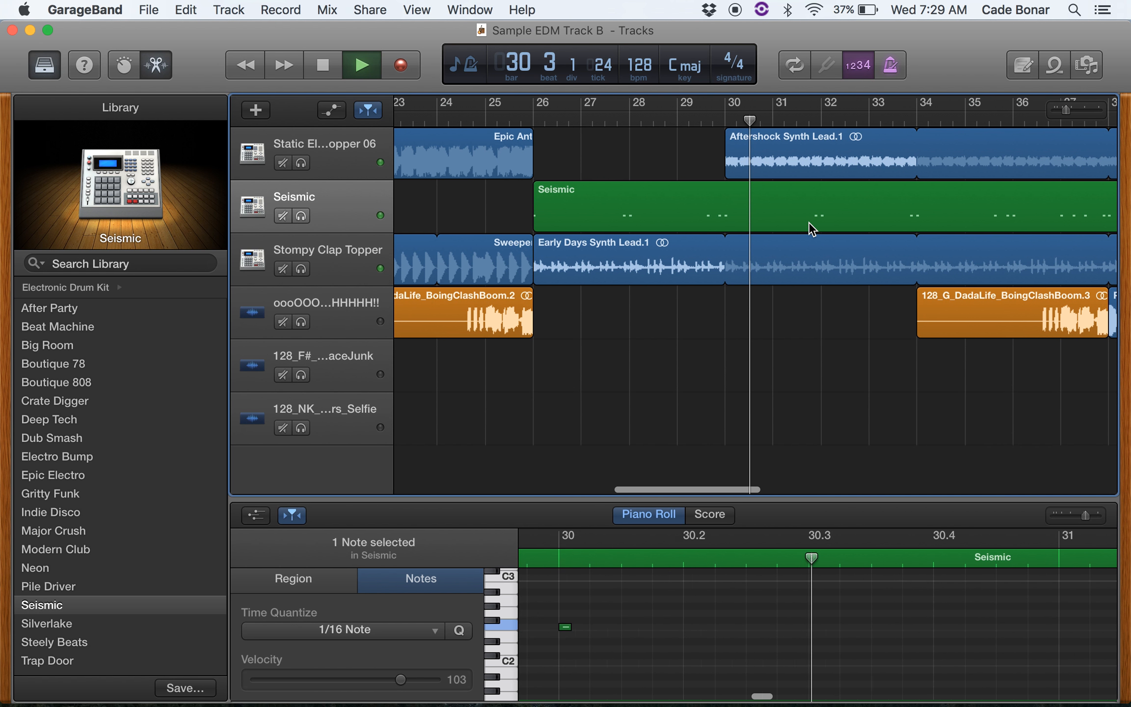
key(space)
key(XF86AudioRaiseVolume)
key(XF86AudioRaiseVolume)
key(XF86AudioRaiseVolume)
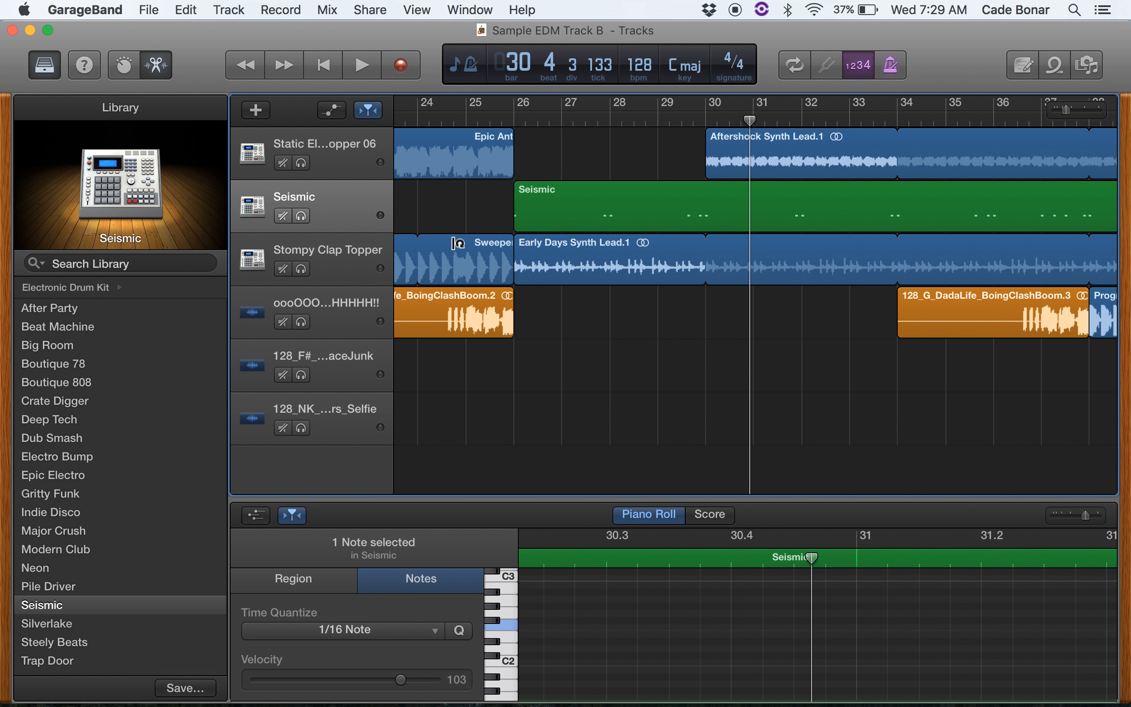
Start a new GarageBand project in place of Sample EDM Track B
click(151, 11)
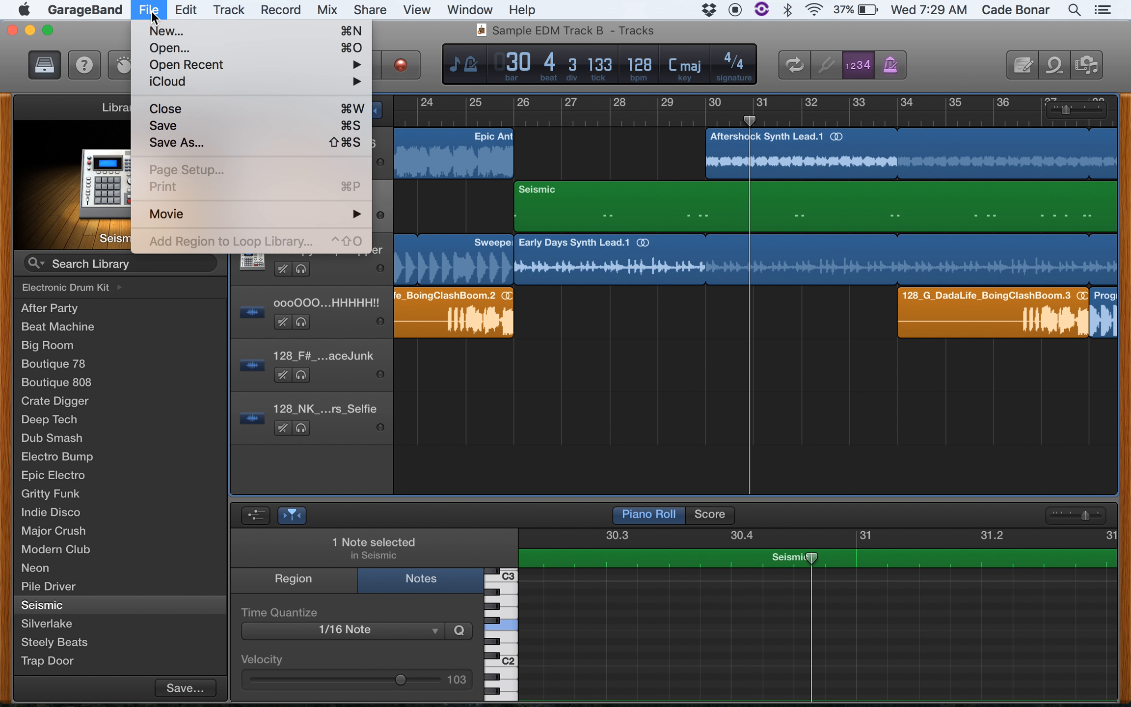
click(167, 33)
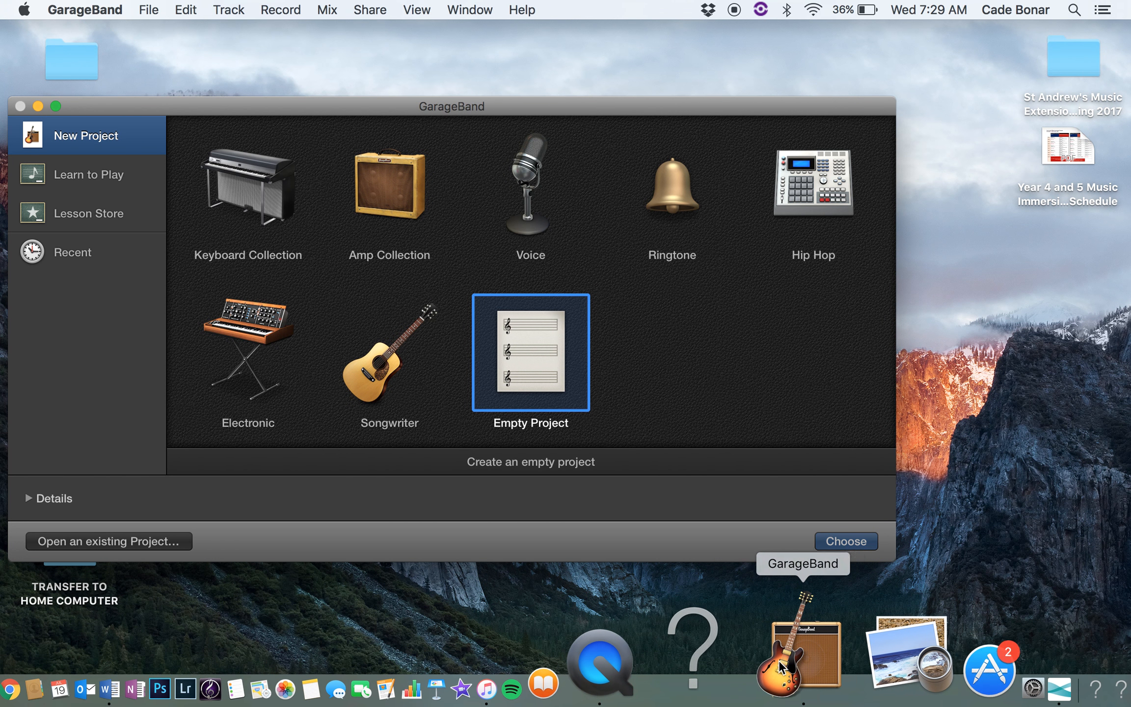
Search Spotlight for "ga" to locate GarageBand and dismiss the results
click(1074, 11)
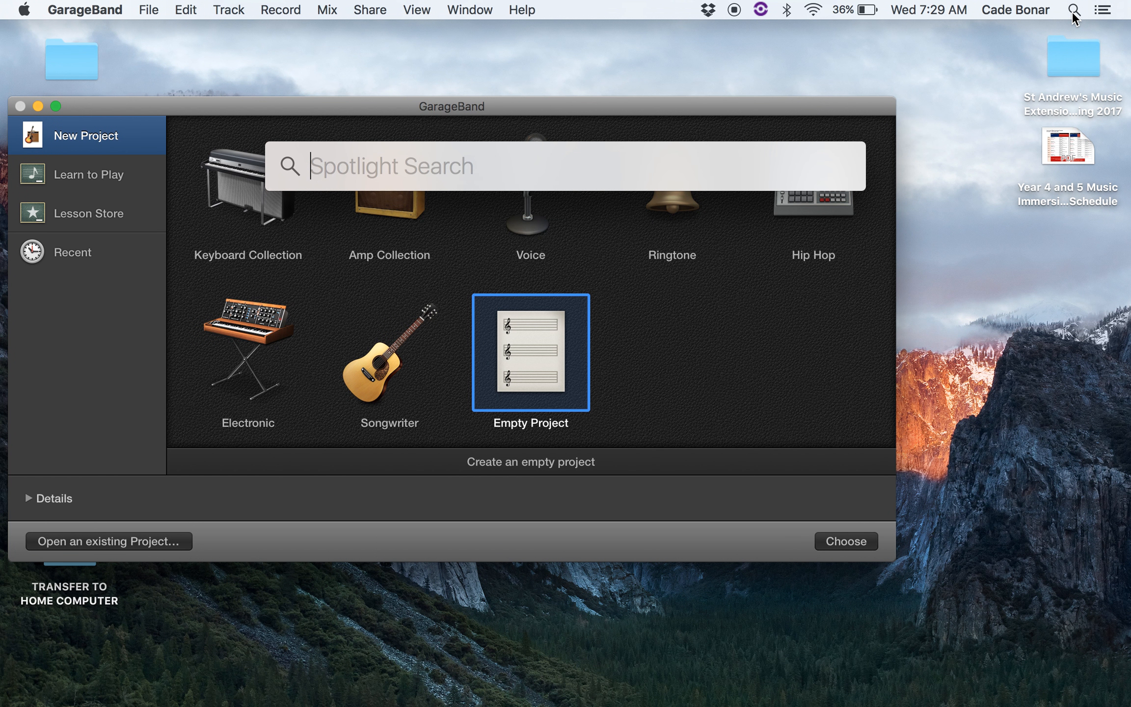
text(ga)
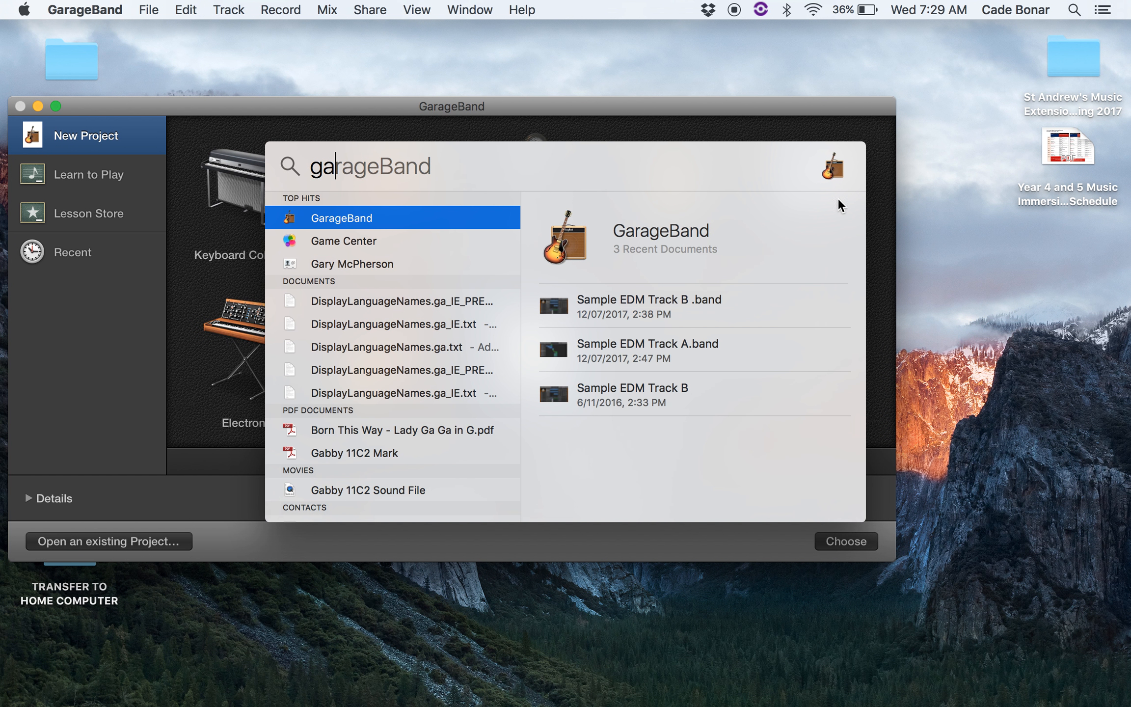
click(943, 240)
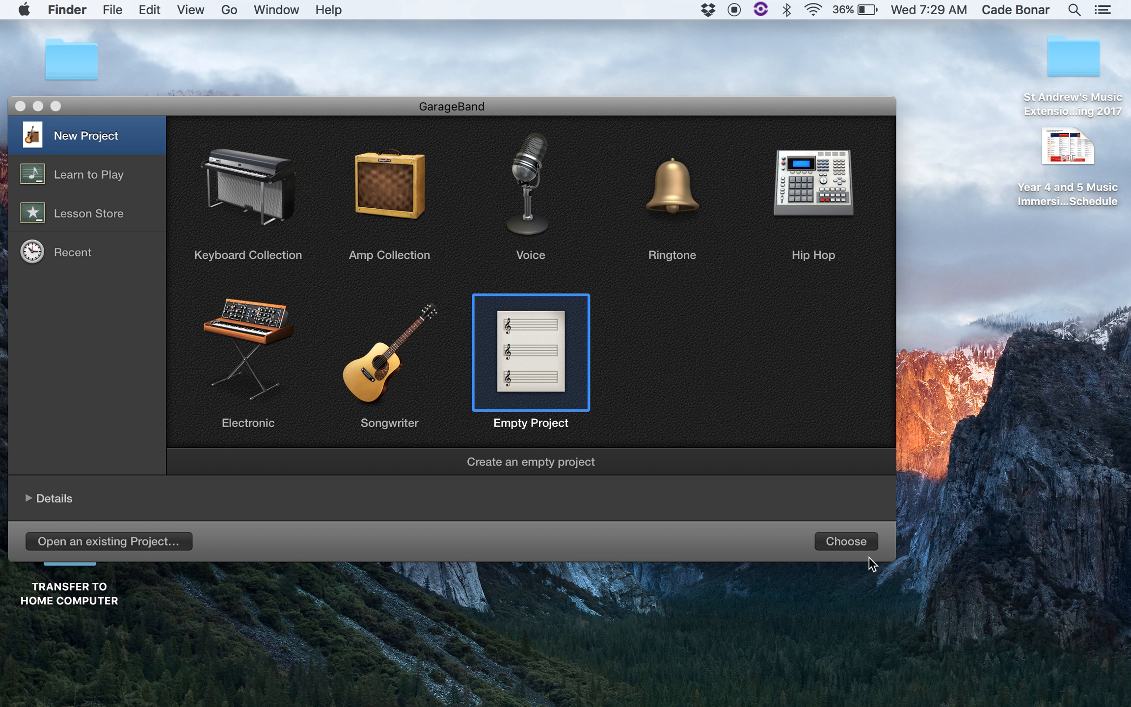
Create an empty project with a software instrument track and hide the Musical Typing keyboard
click(846, 536)
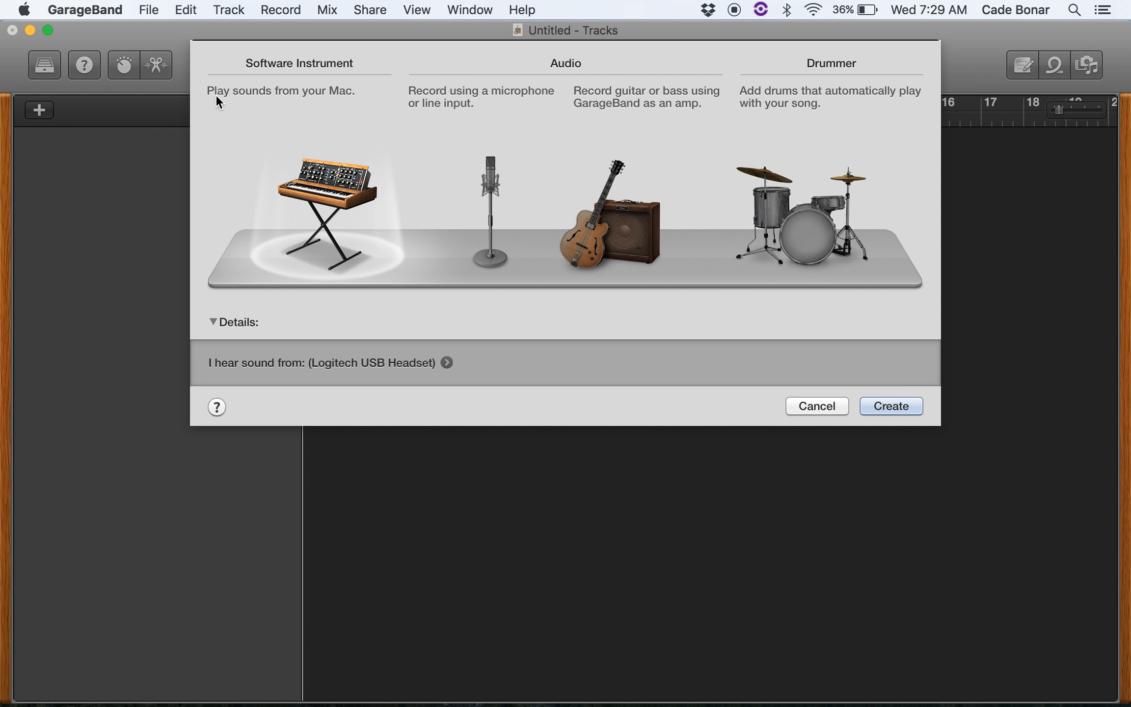
click(870, 402)
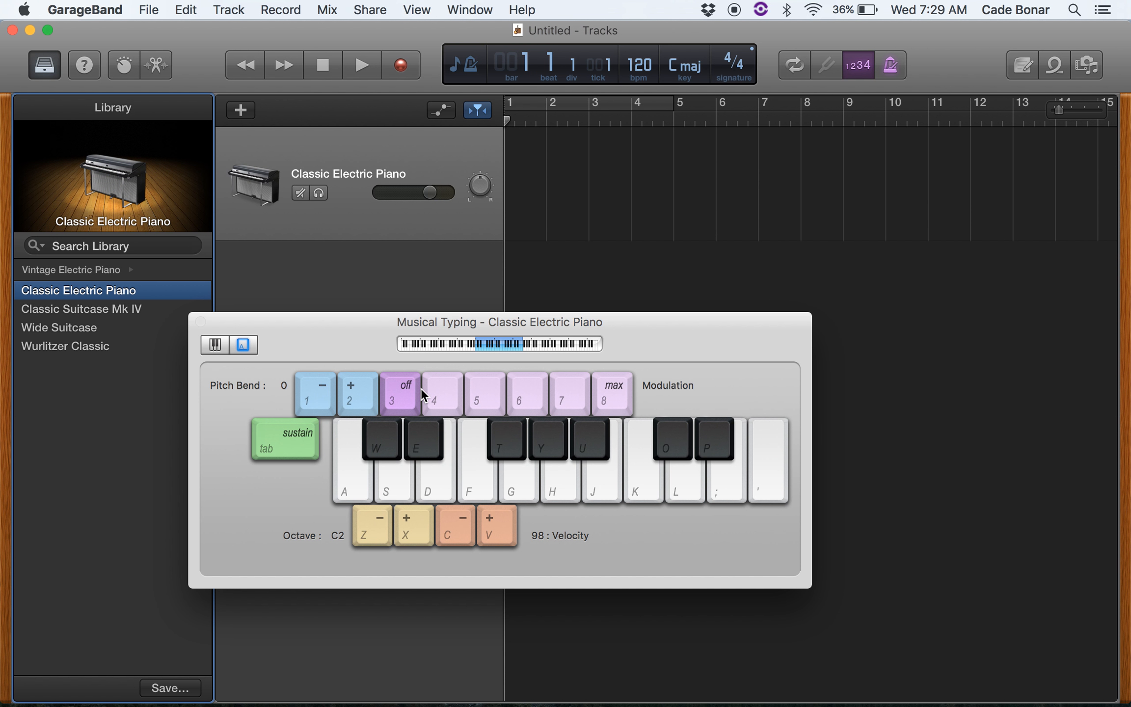
click(471, 11)
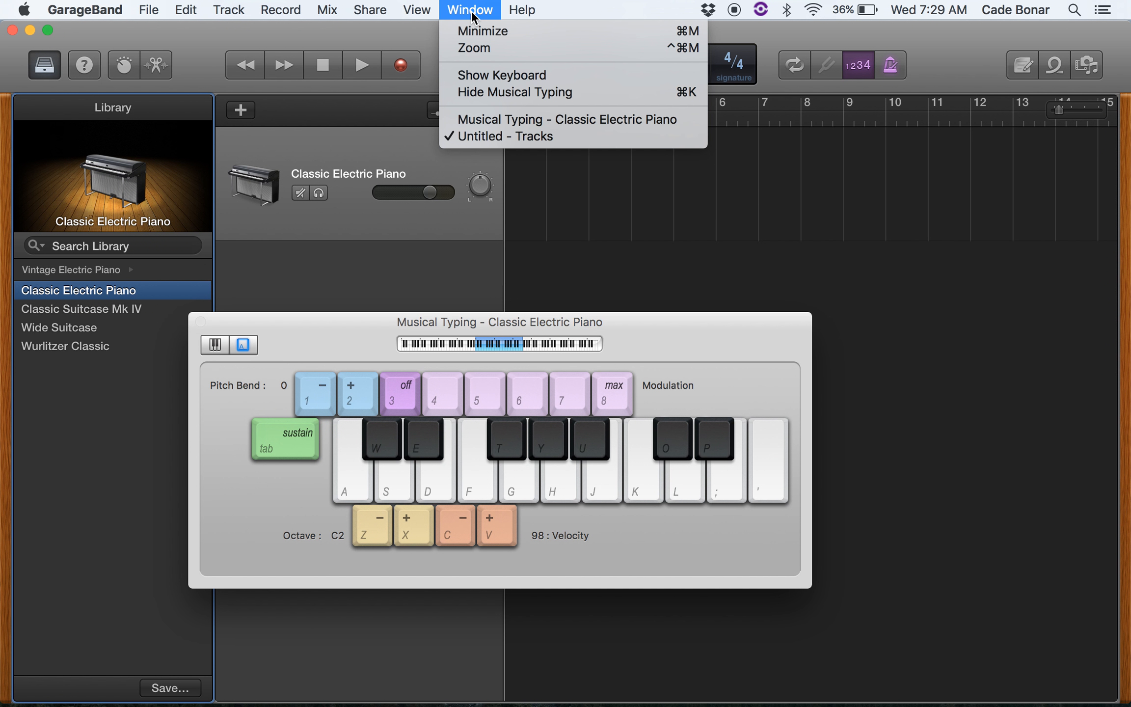
click(492, 91)
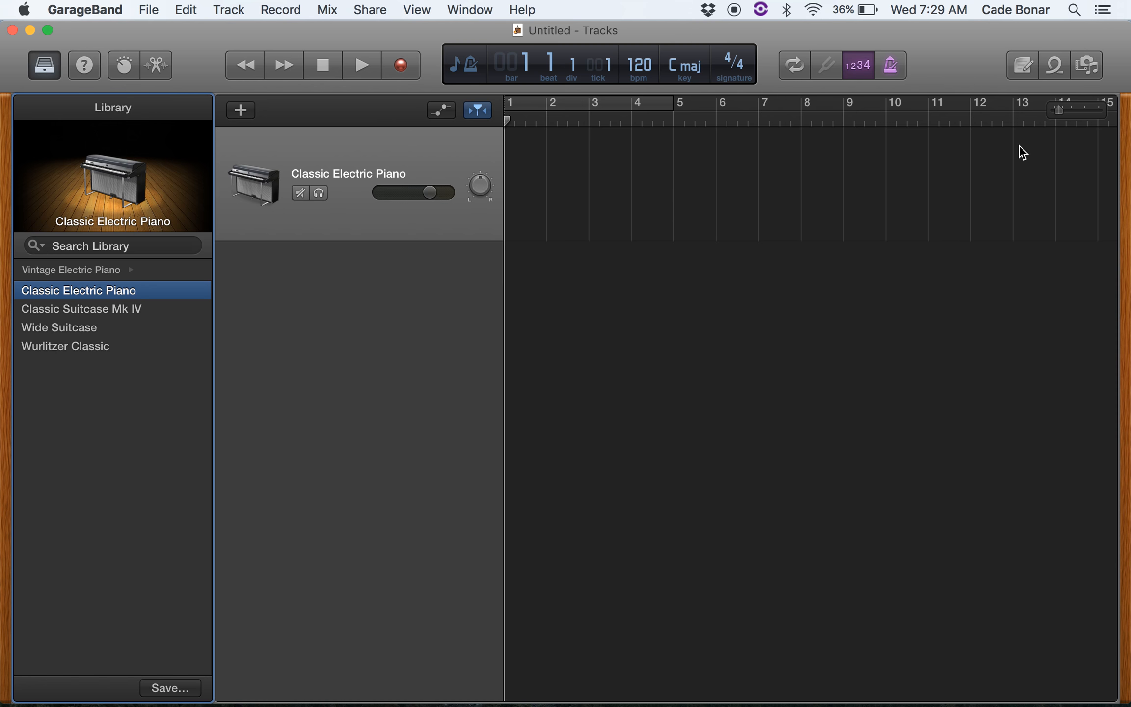
Show the Apple Loops browser, audition the 70s Electric Piano 28 loop and browse the loop list
click(1055, 75)
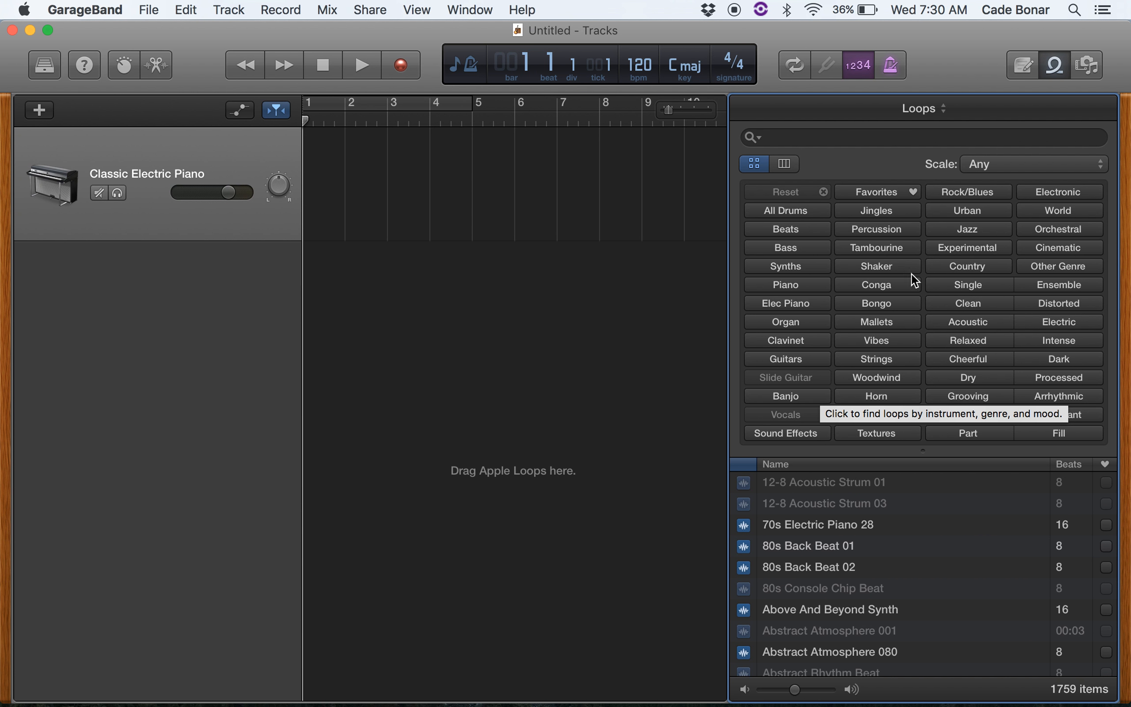
click(809, 522)
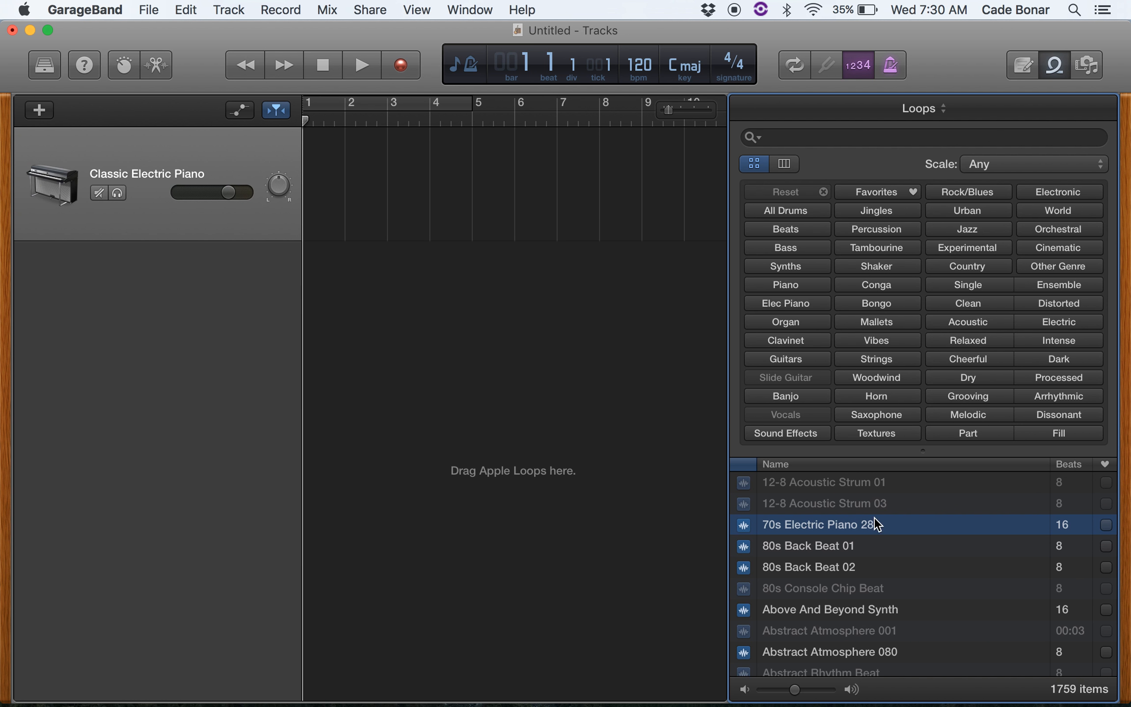
scroll(849, 592, down, 6)
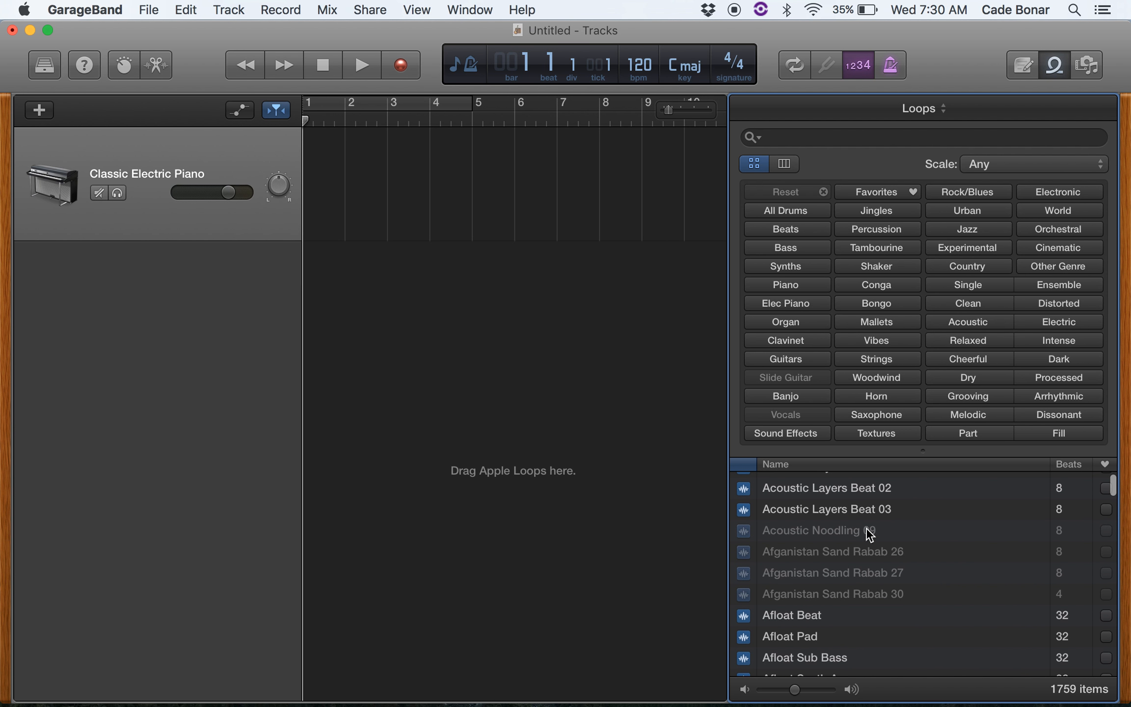
scroll(852, 577, up, 6)
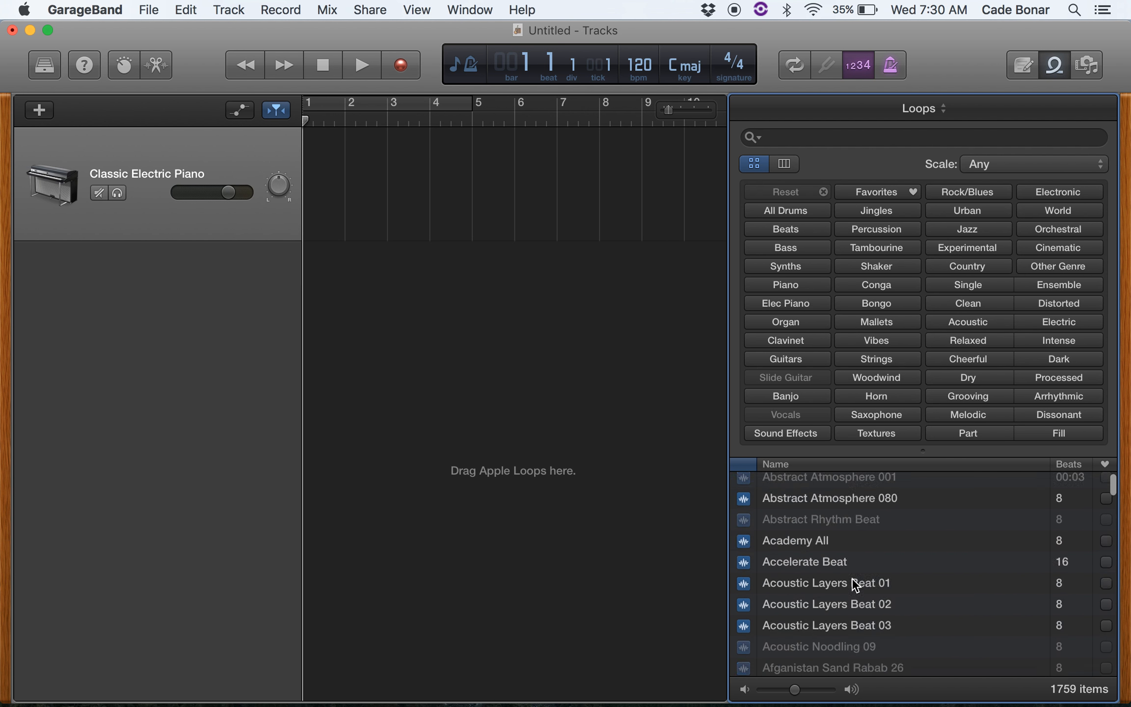
Filter the loops to All Drums and audition the Afloat Beat loop
click(787, 212)
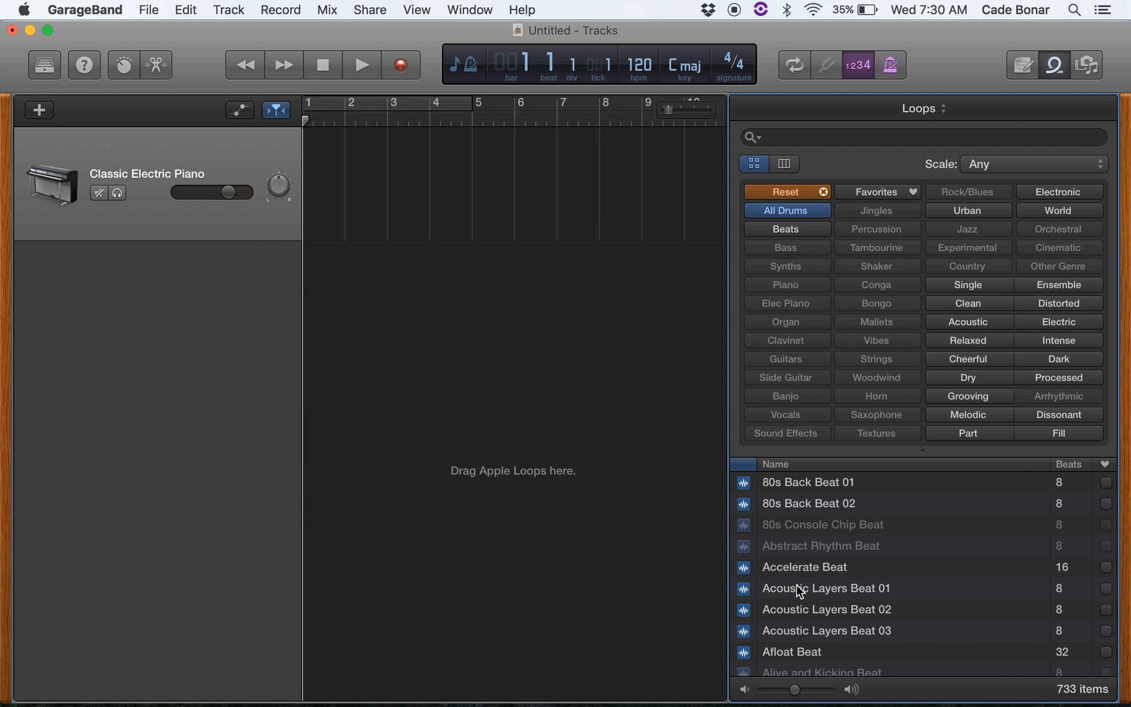
scroll(796, 584, down, 4)
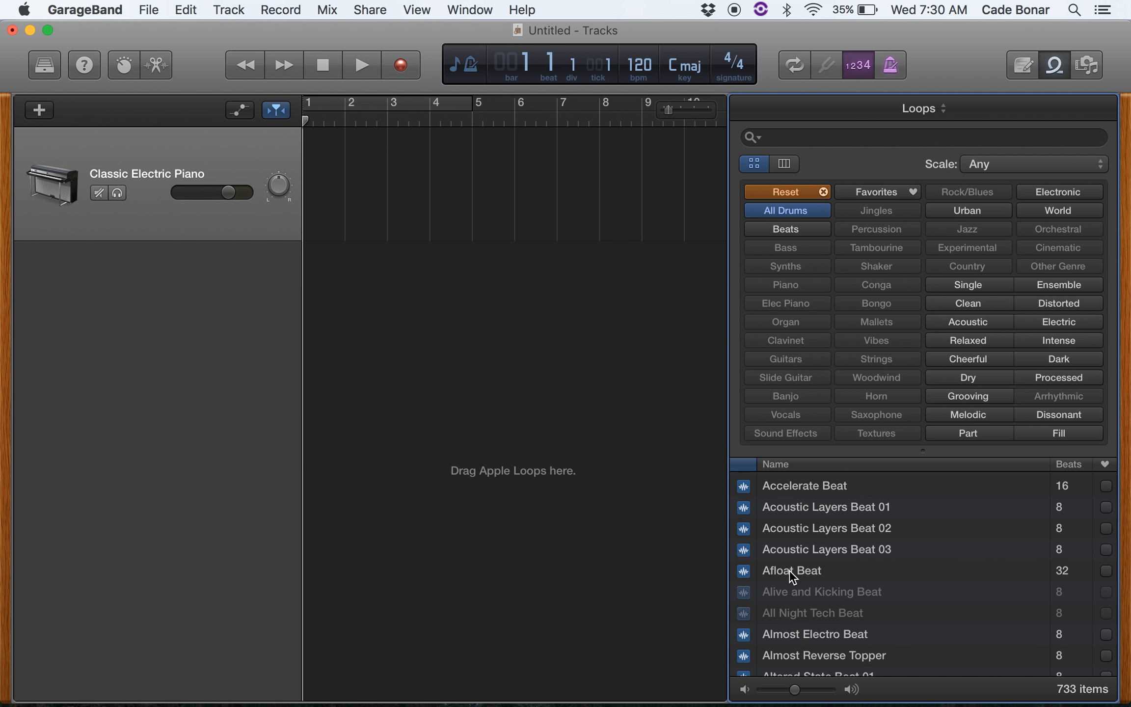
click(789, 570)
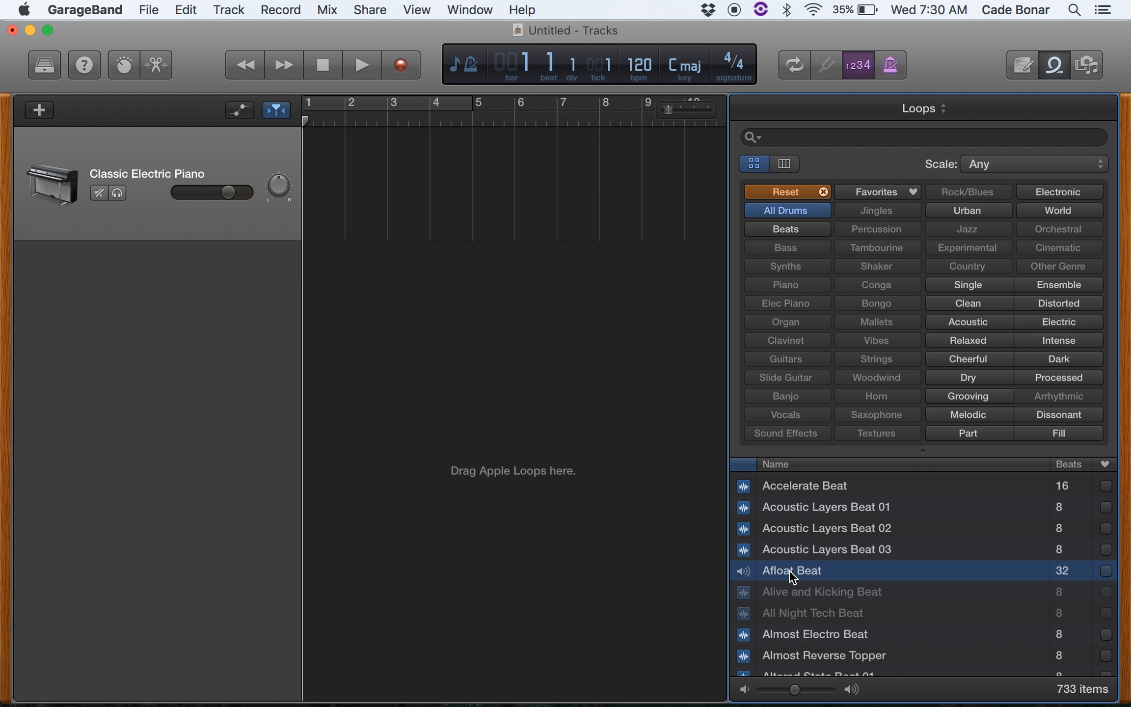
Raise the sound volume and audition the Almost Electro Beat and Almost Reverse Topper drum loops
key(XF86AudioRaiseVolume)
key(XF86AudioRaiseVolume)
click(797, 635)
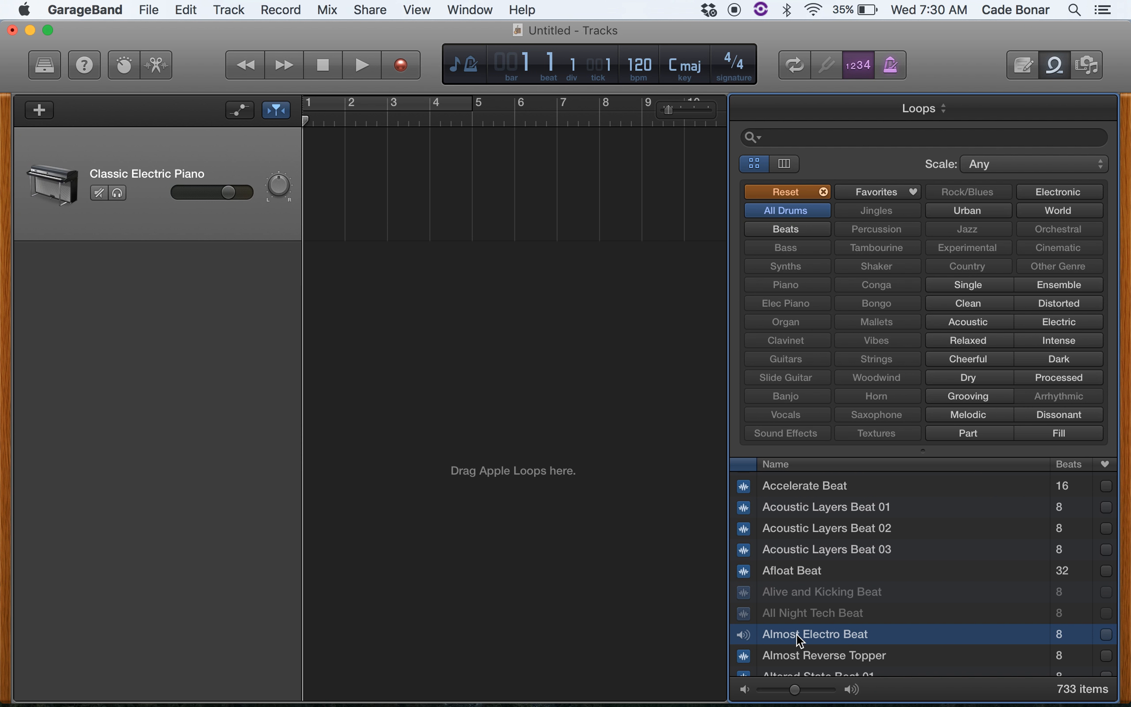
scroll(796, 634, down, 1)
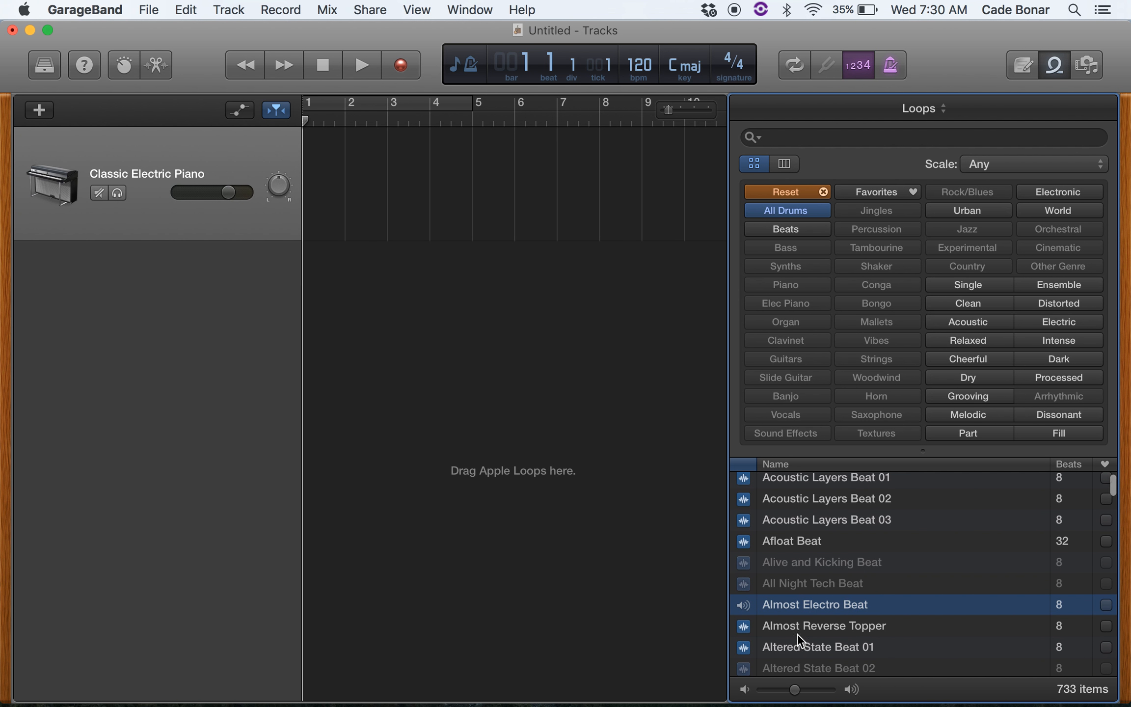
click(819, 625)
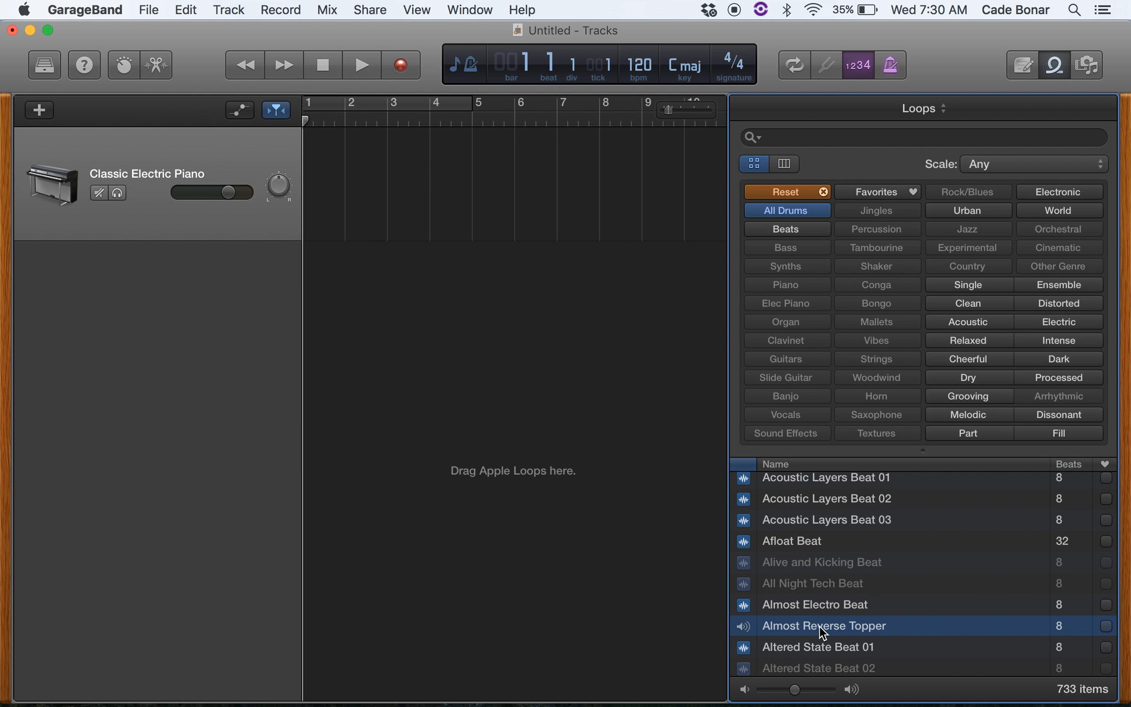
Place the Afloat Beat loop at bar 1 on a new track and delete the Classic Electric Piano track
click(799, 543)
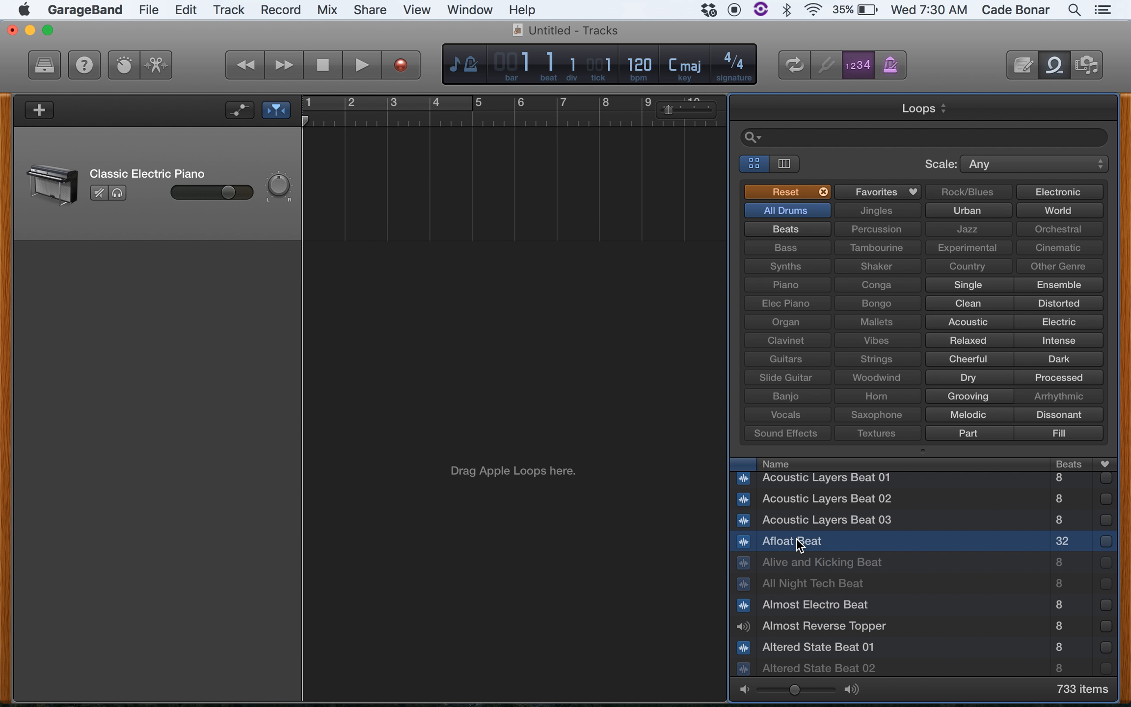
key(space)
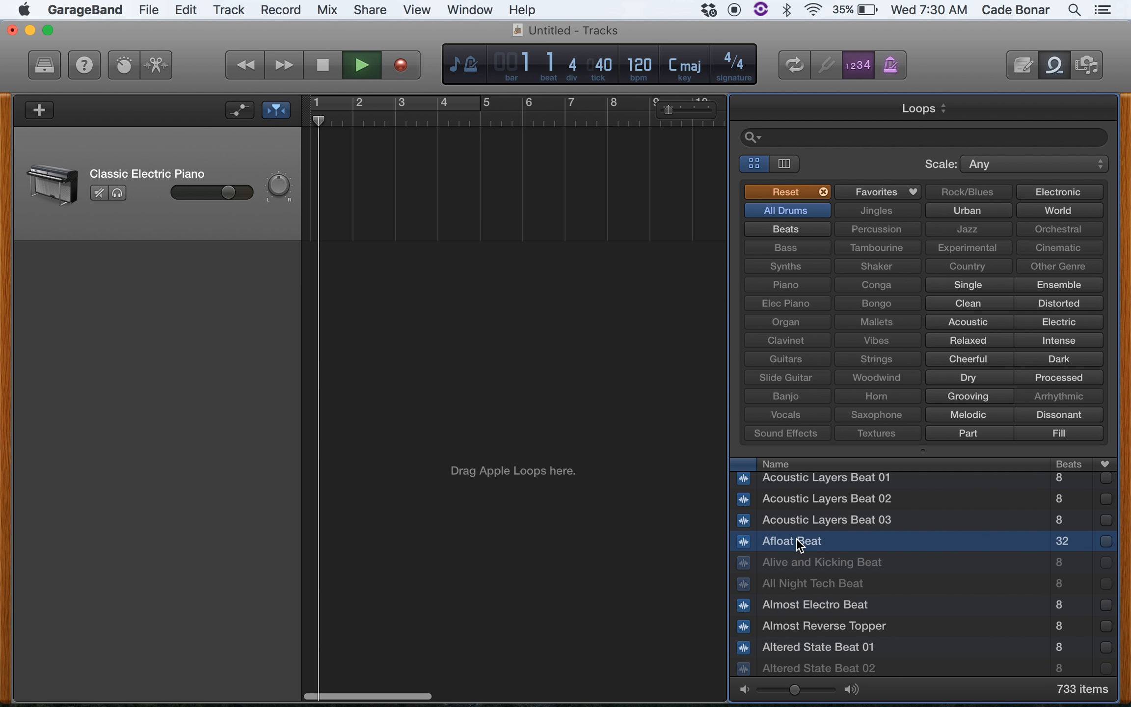
key(space)
drag(808, 541, 313, 308)
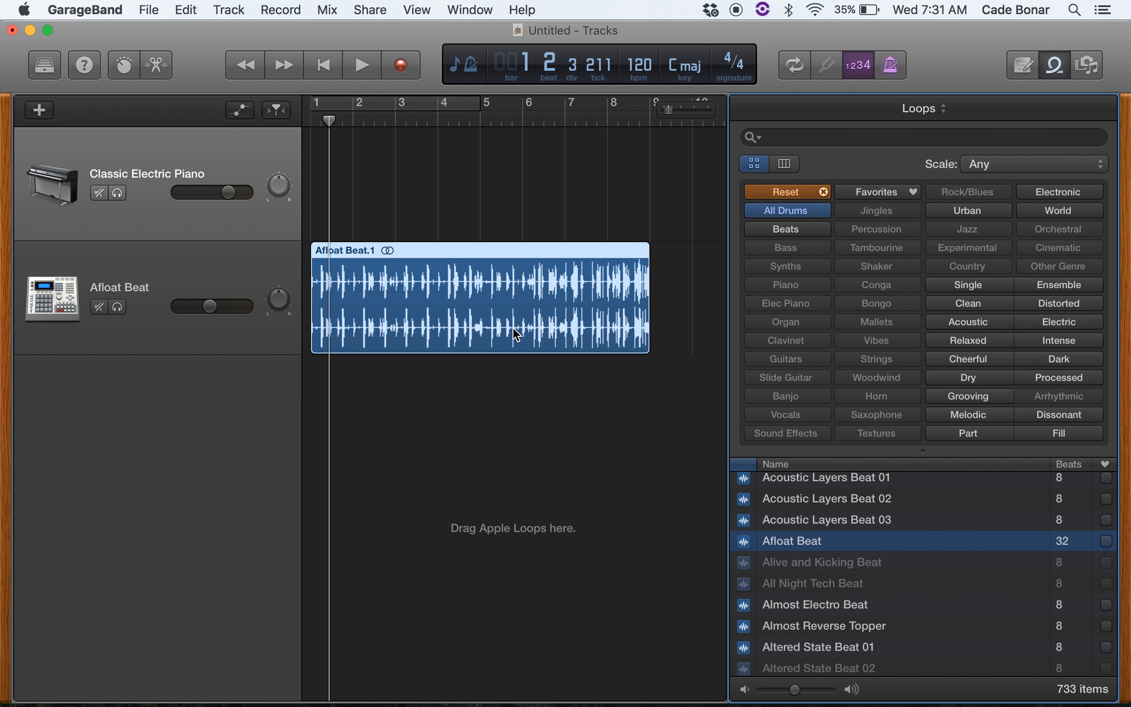
click(223, 149)
key(super+BackSpace)
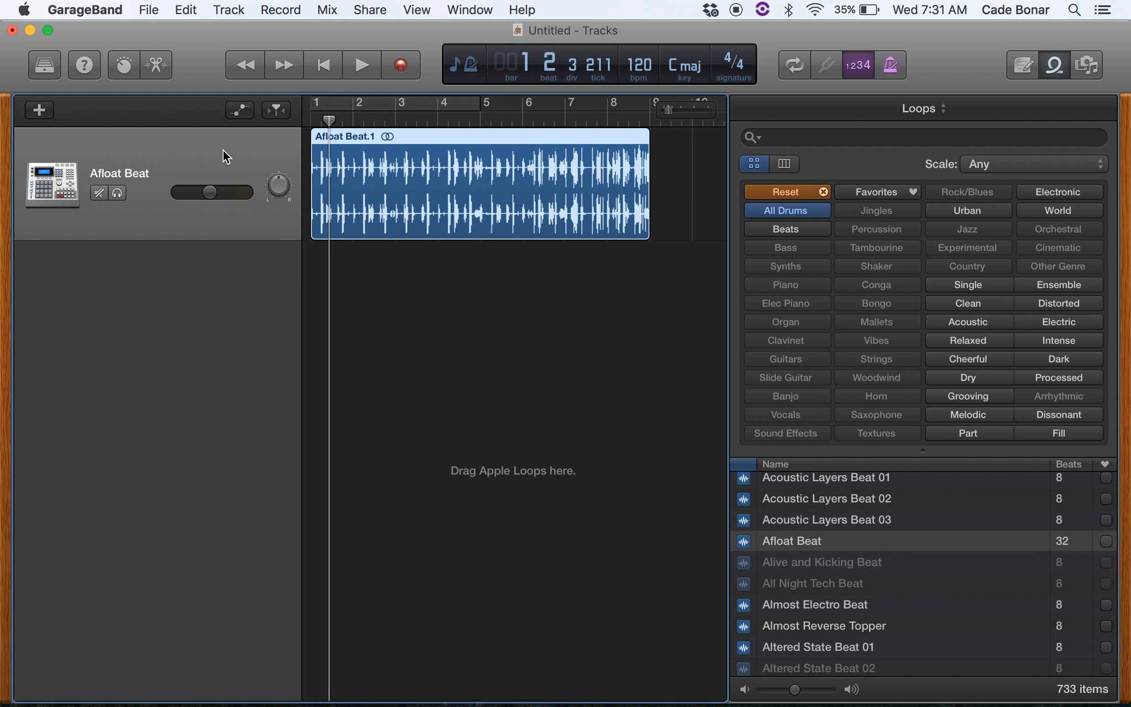
Play the Afloat Beat track from the start of the project and stop playback partway through
click(321, 65)
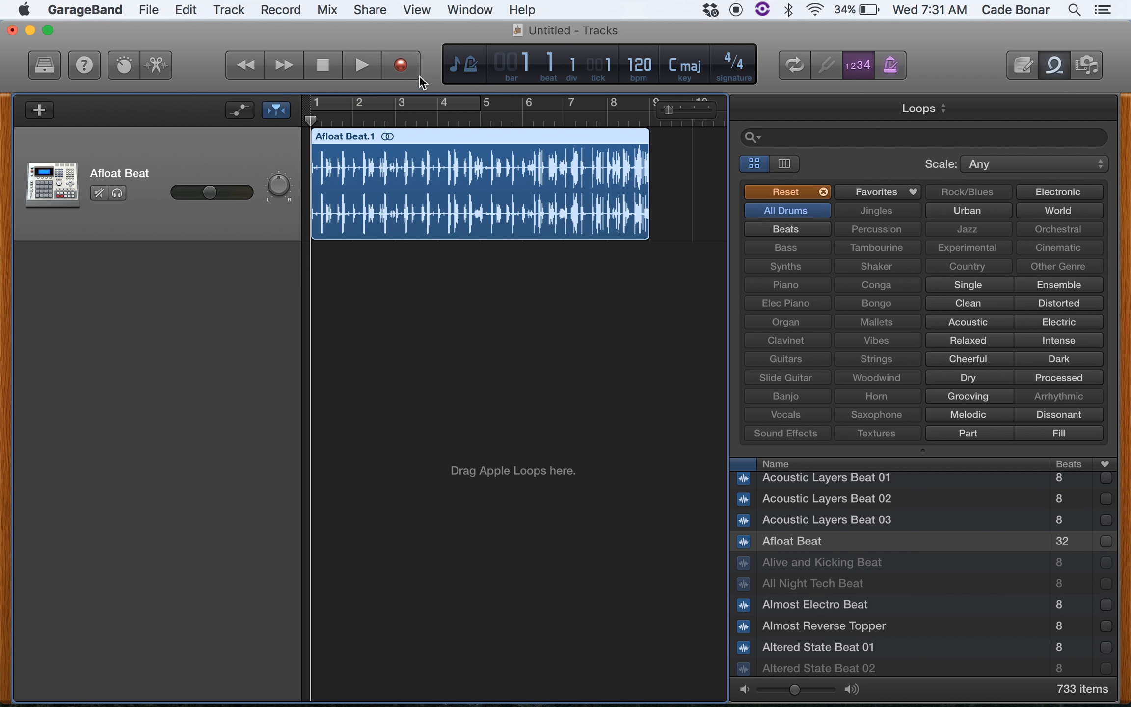
click(355, 67)
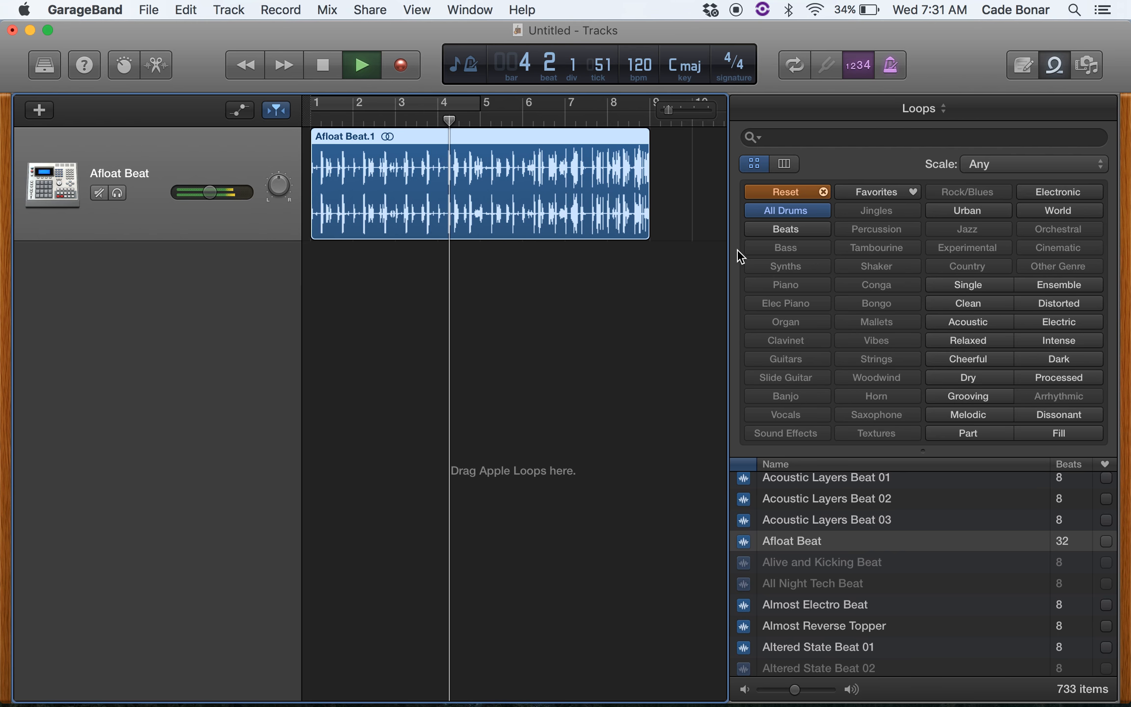
click(324, 66)
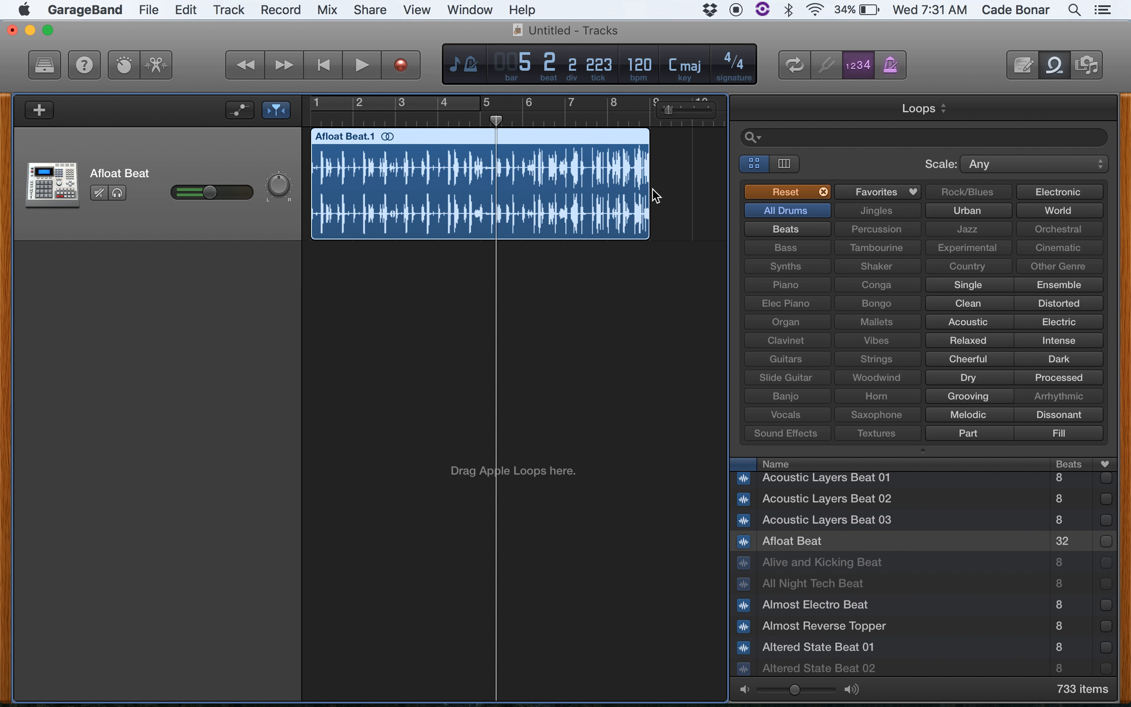
Hide the loop browser and extend the Afloat Beat region by looping it to about bar 16.5
click(1055, 65)
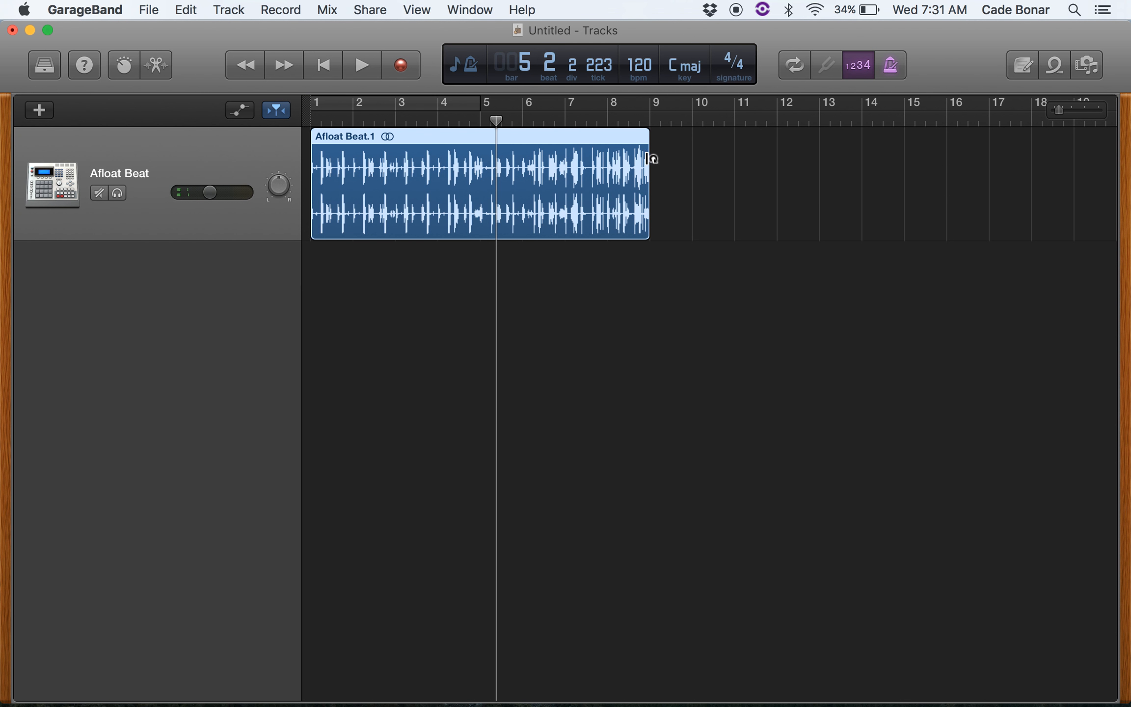
drag(661, 156, 973, 163)
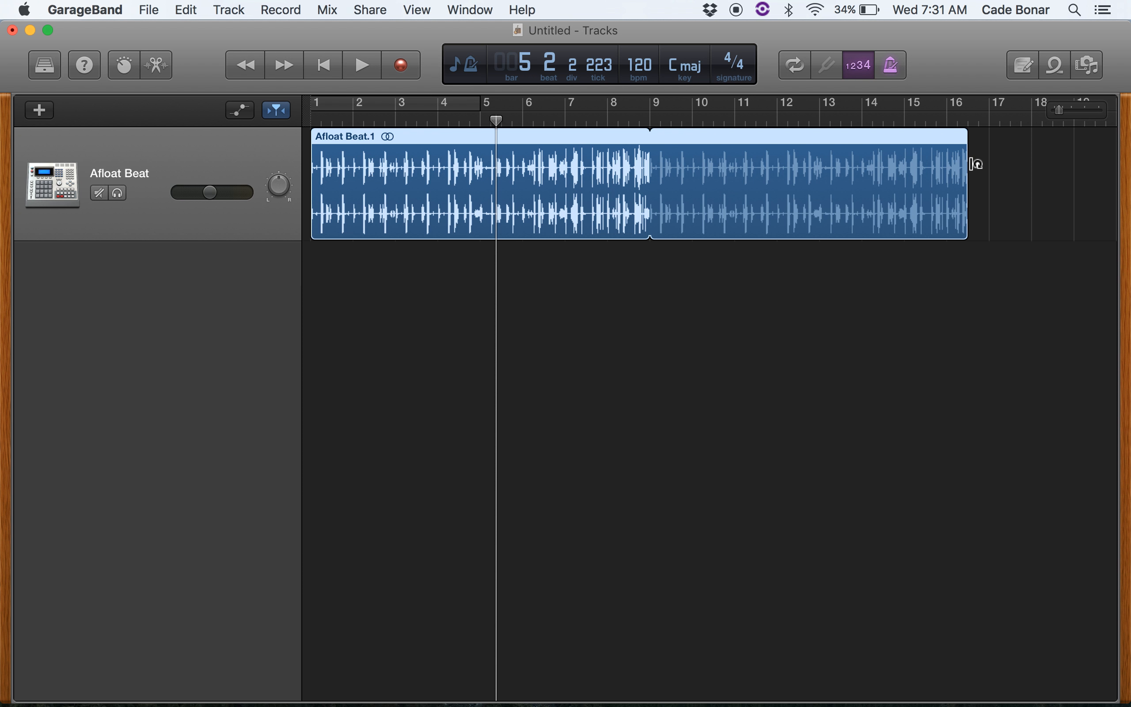
Show the loop browser again and replace the All Drums filter with Bass
click(1055, 66)
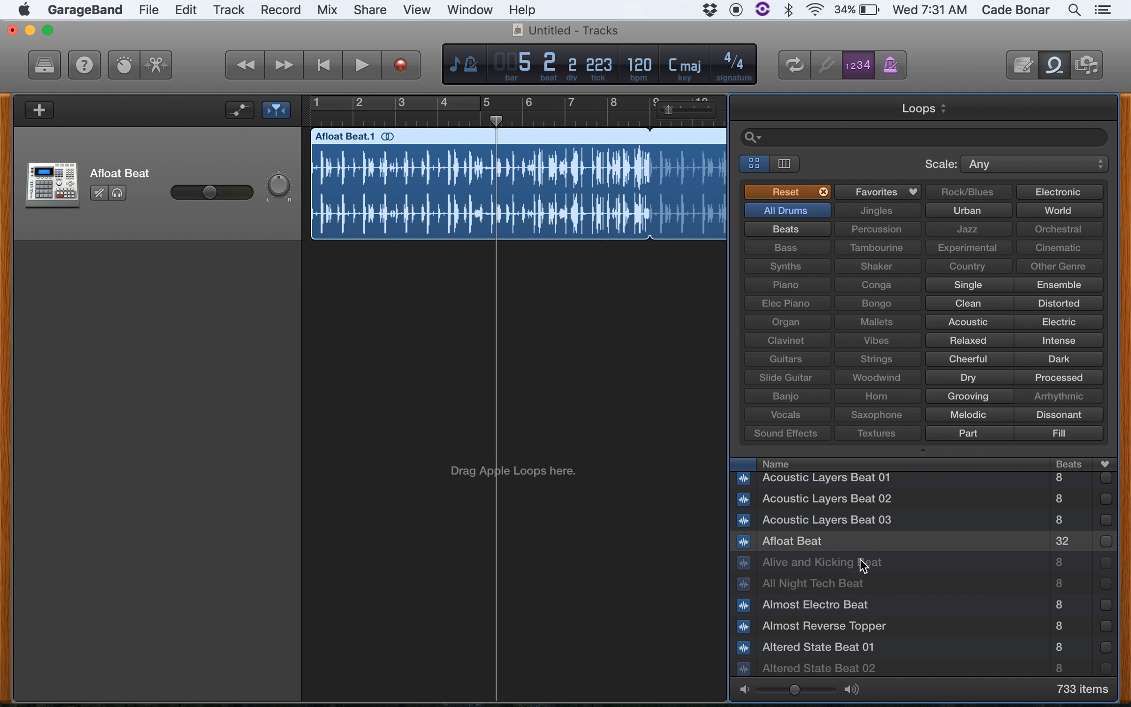
scroll(861, 564, down, 10)
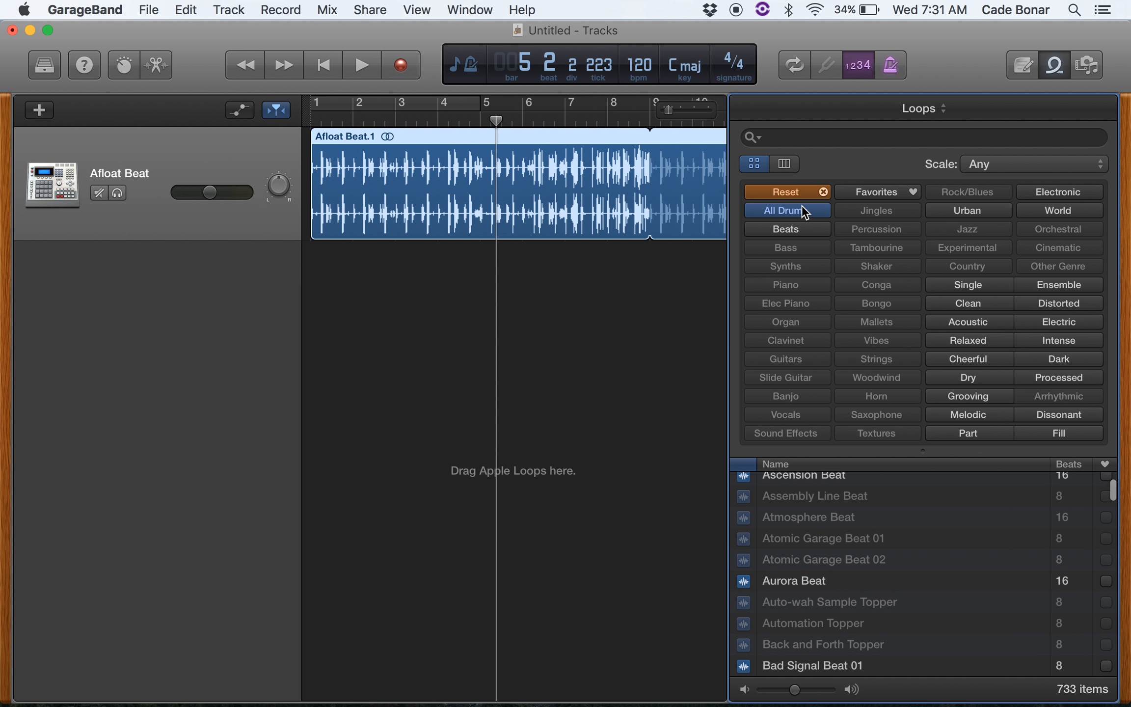
click(823, 191)
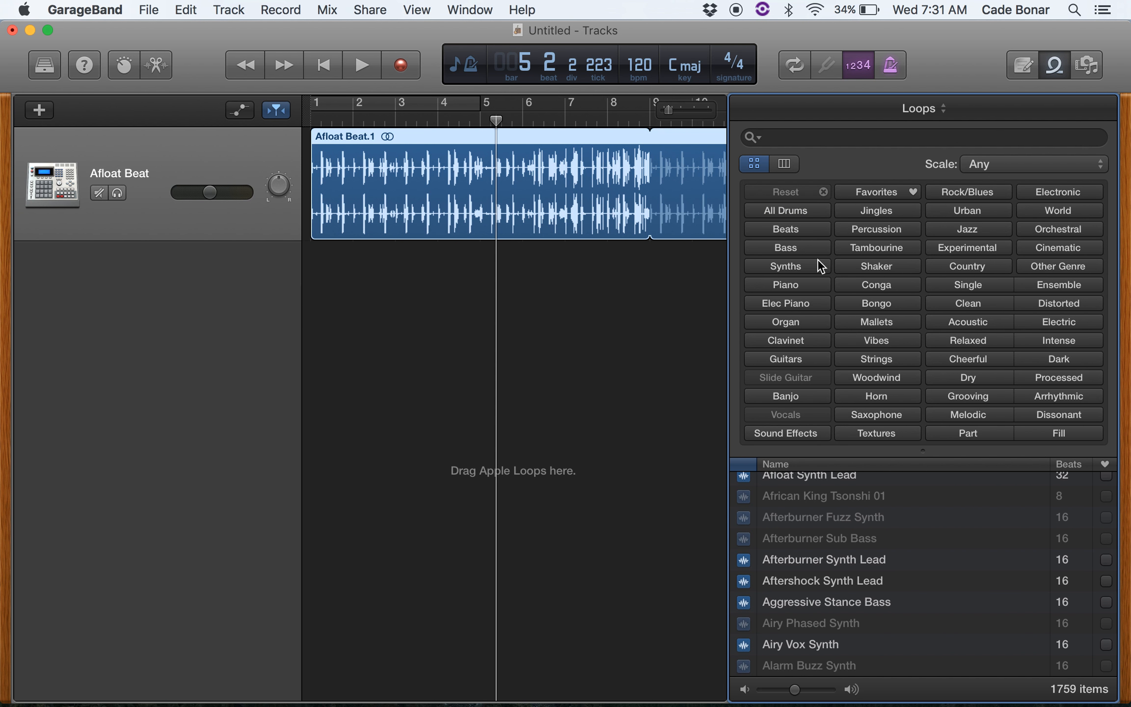
click(795, 244)
Audition the Chill Loop Bass and Classic Wobble Bass loops, raising the sound volume
click(804, 473)
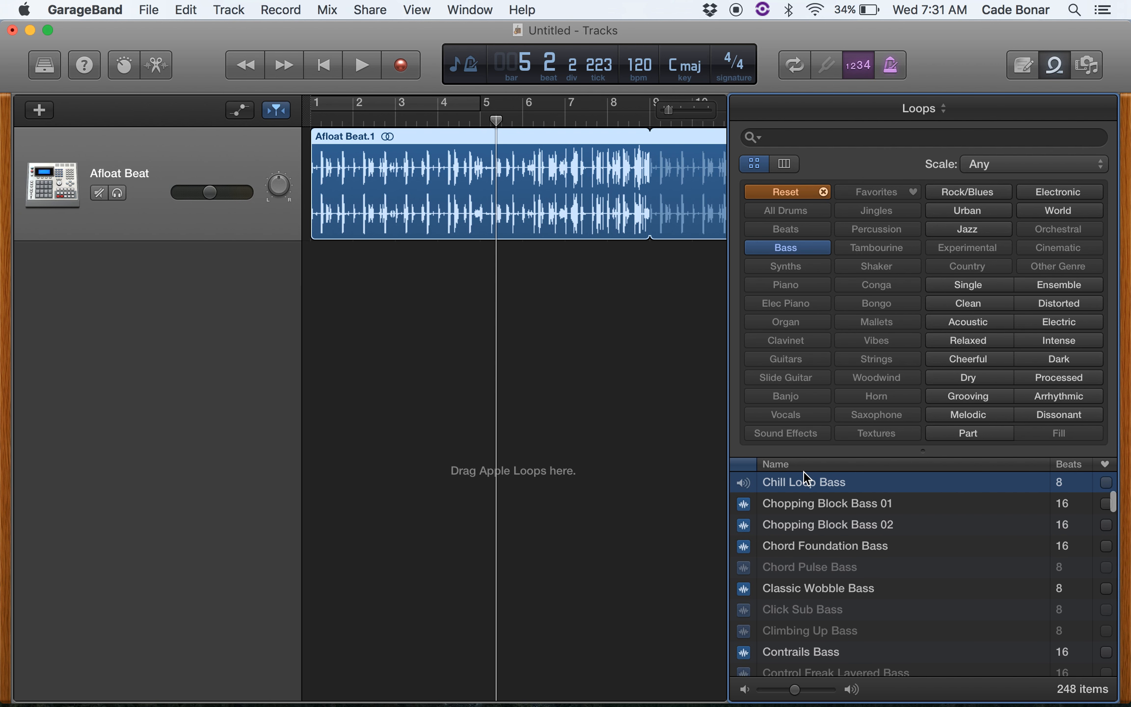
key(XF86AudioRaiseVolume)
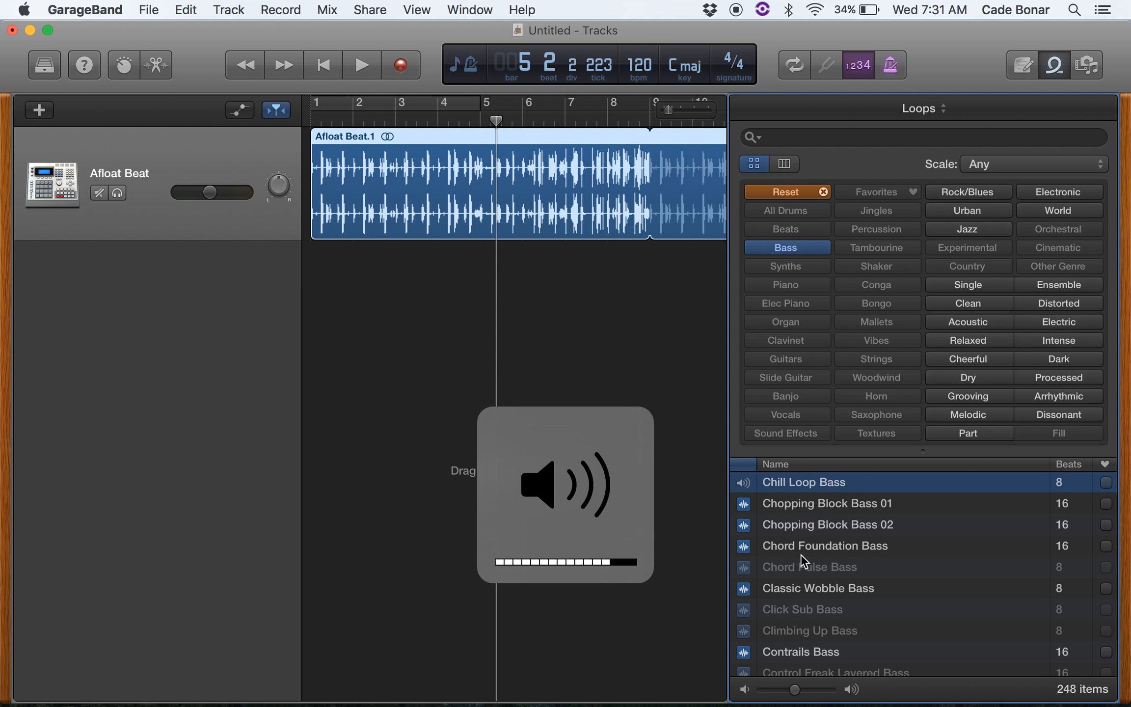
click(798, 588)
scroll(798, 588, down, 2)
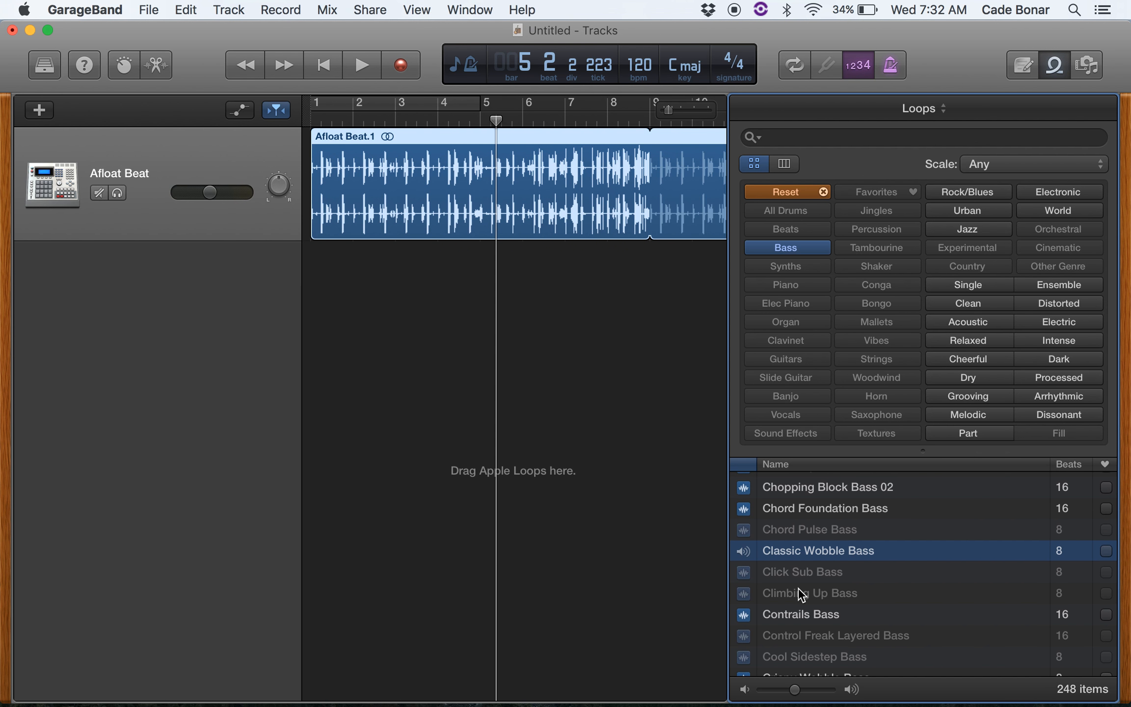
key(space)
key(space)
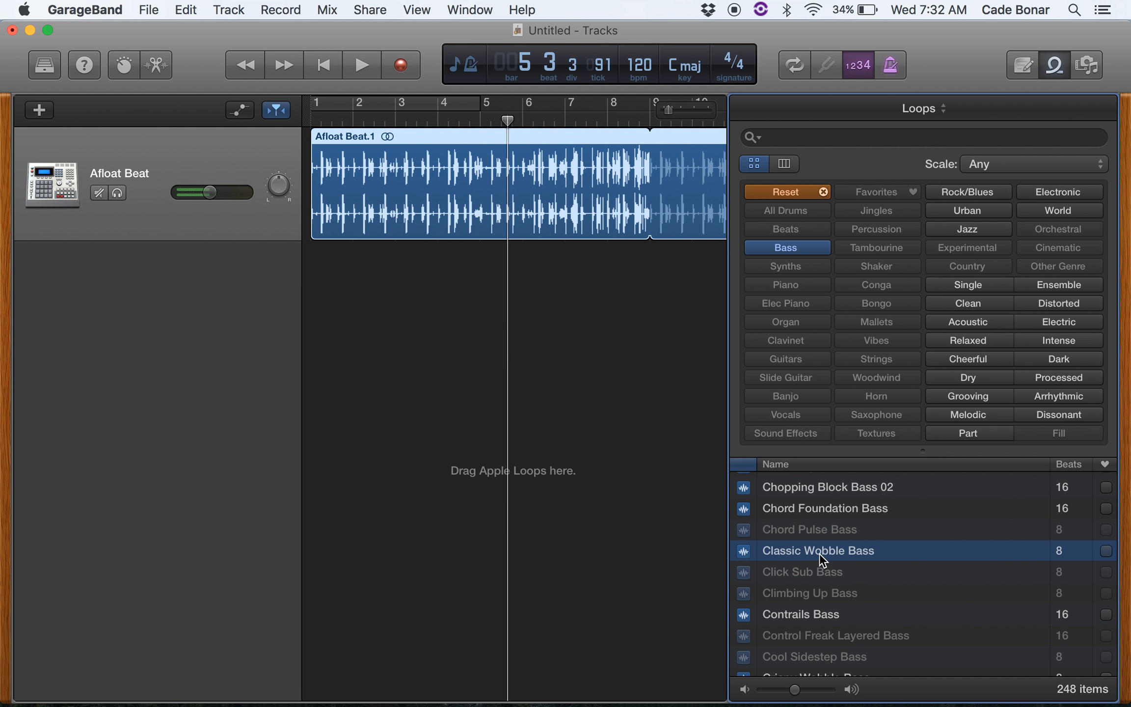
Place the Classic Wobble Bass loop at bar 1 on a new track and play both tracks from the start
drag(819, 553, 317, 323)
click(317, 65)
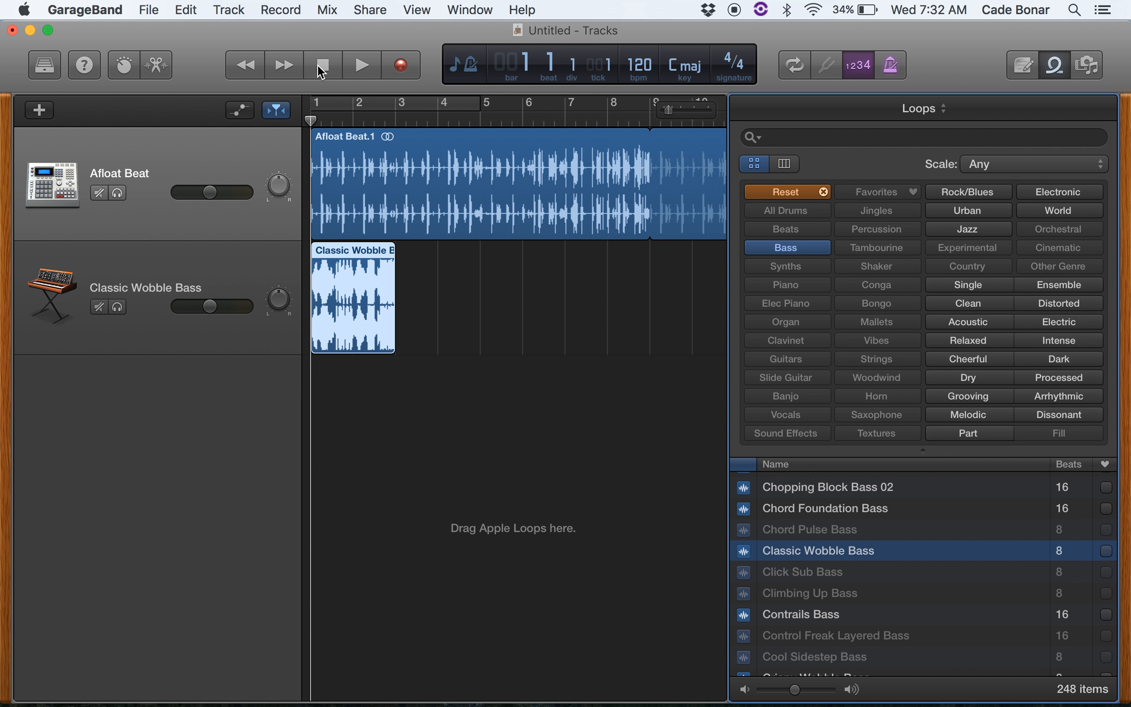
key(space)
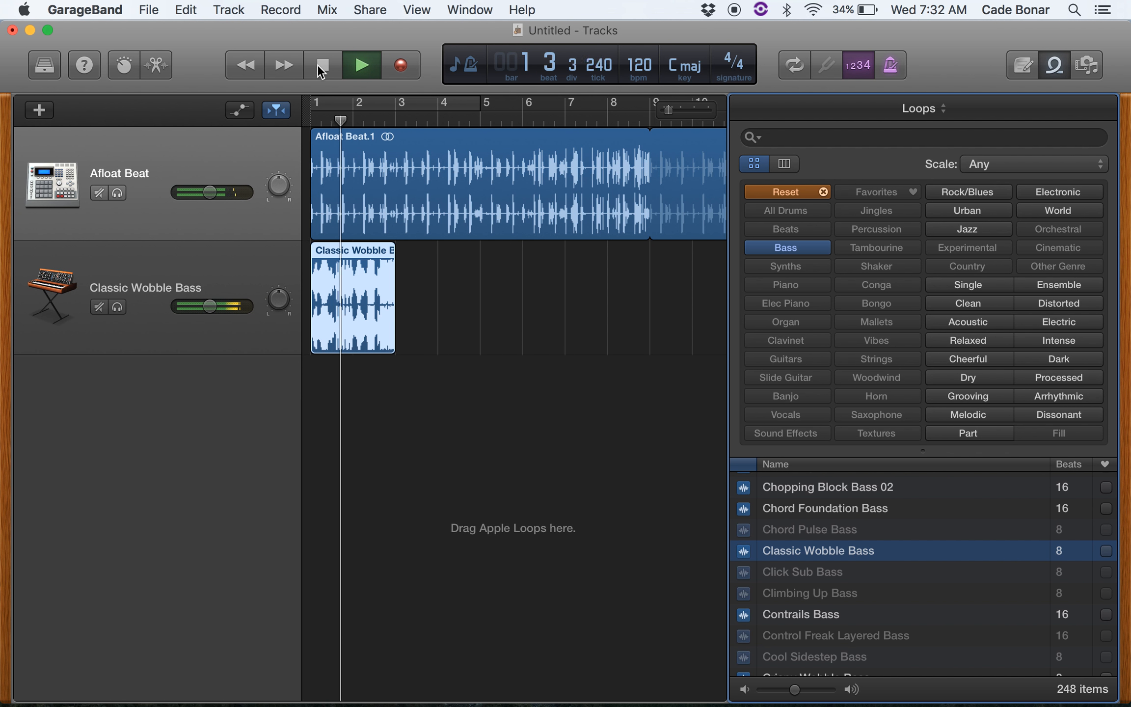
click(317, 64)
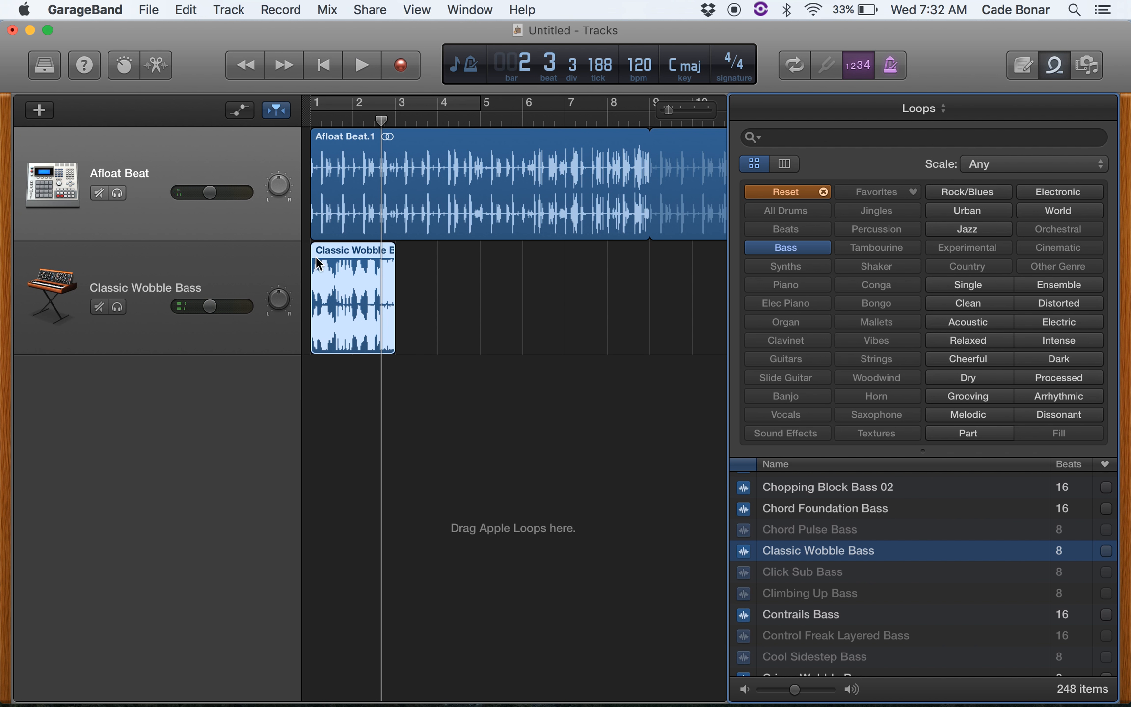
Move the Classic Wobble Bass region to bar 4 and play the arrangement from the start
drag(348, 257, 476, 263)
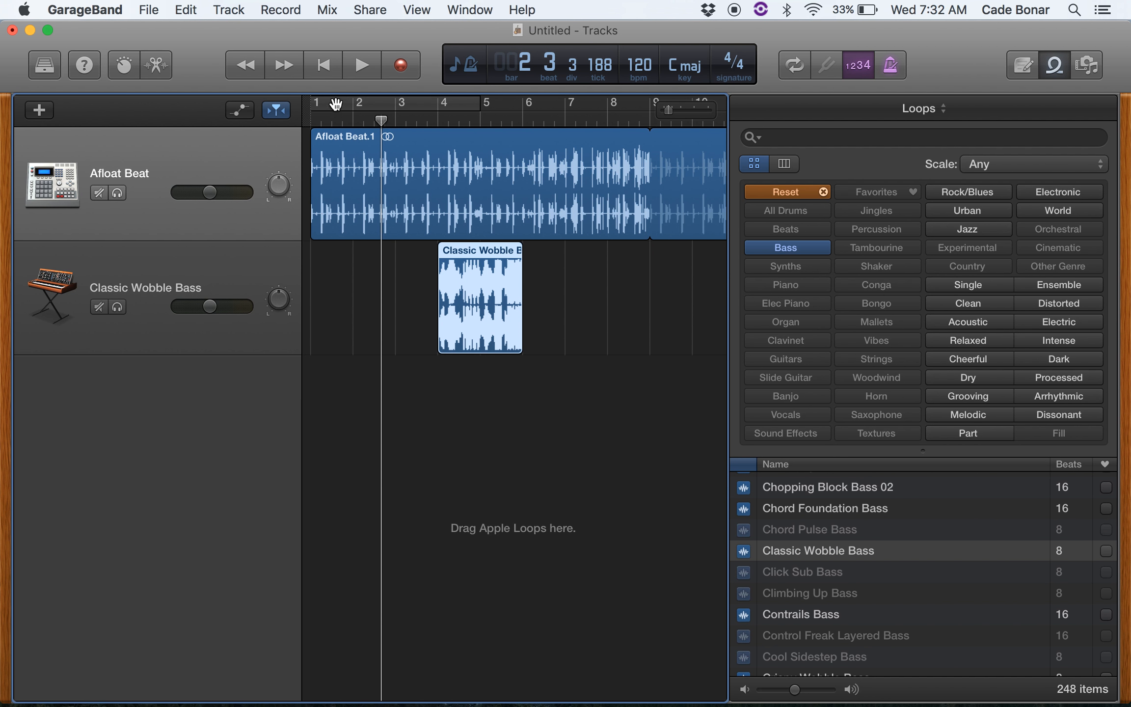
click(329, 71)
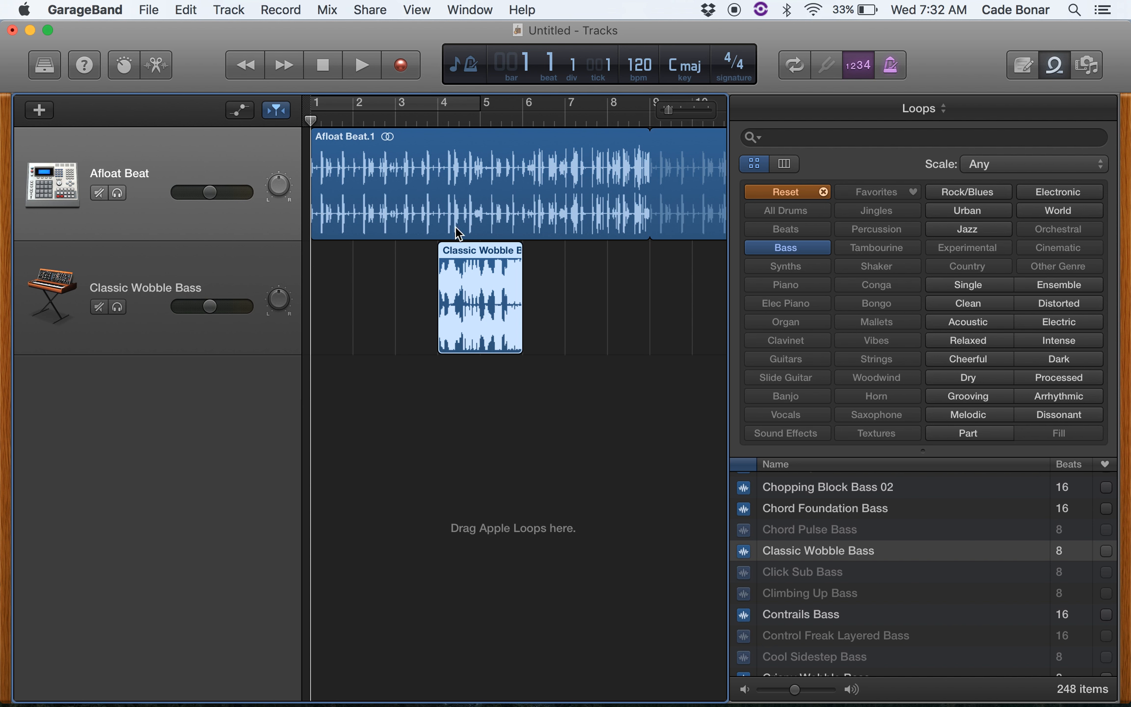
click(365, 66)
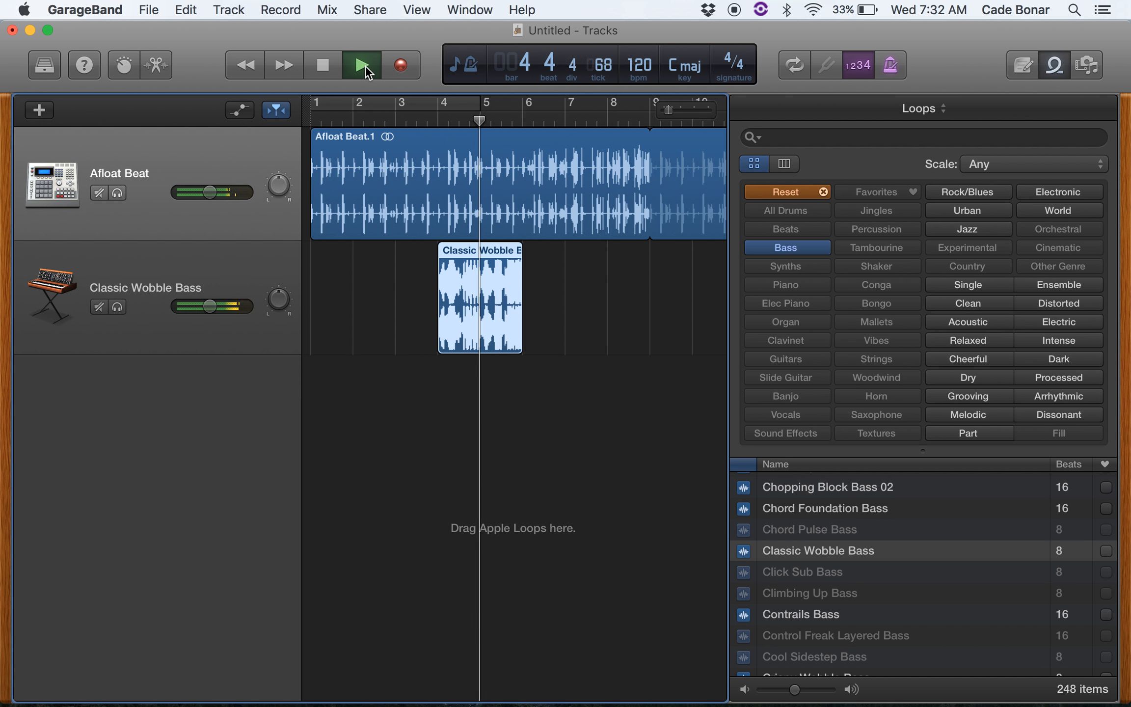
click(365, 65)
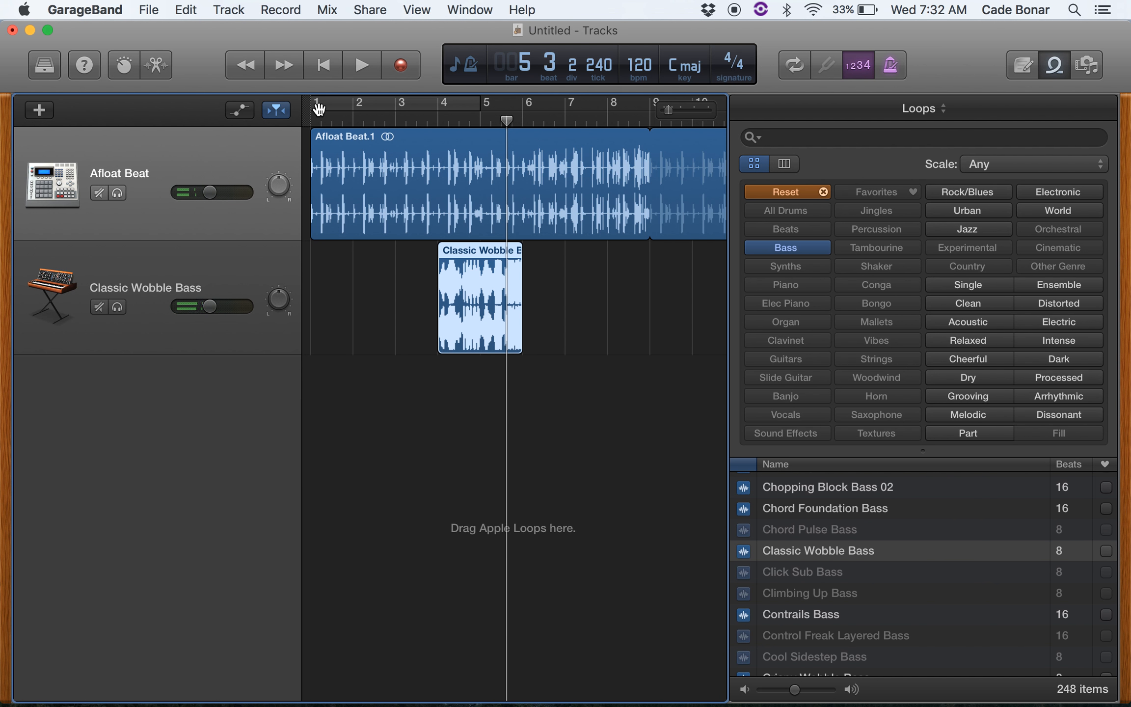
Move the Classic Wobble Bass region to bar 8 and listen to its entry from the project start
drag(483, 251, 658, 257)
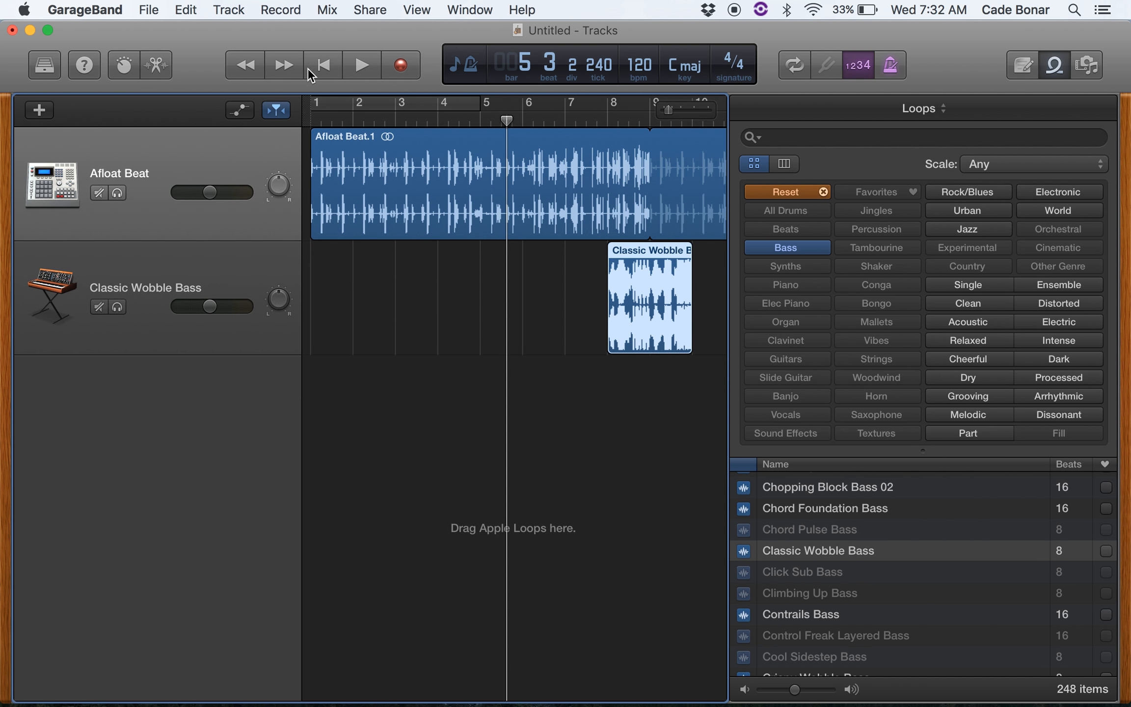
click(322, 65)
key(space)
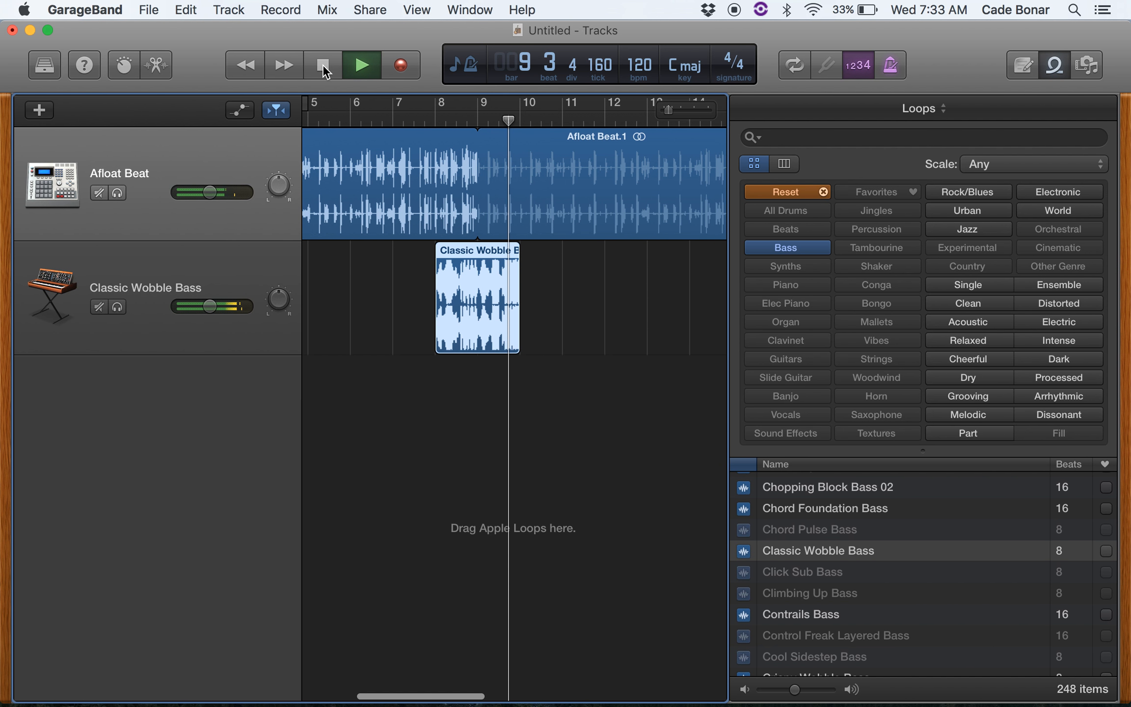
click(324, 69)
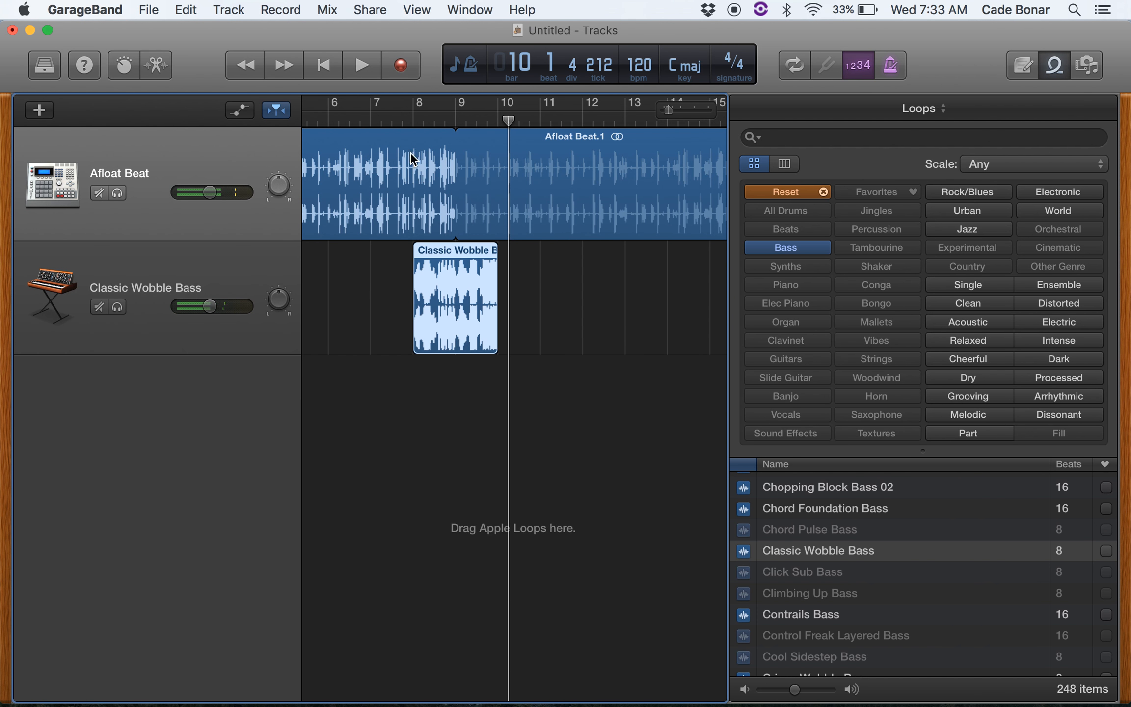
Move the Classic Wobble Bass region to bar 9, play from bar 6 and return the playhead to the start
drag(439, 261, 479, 253)
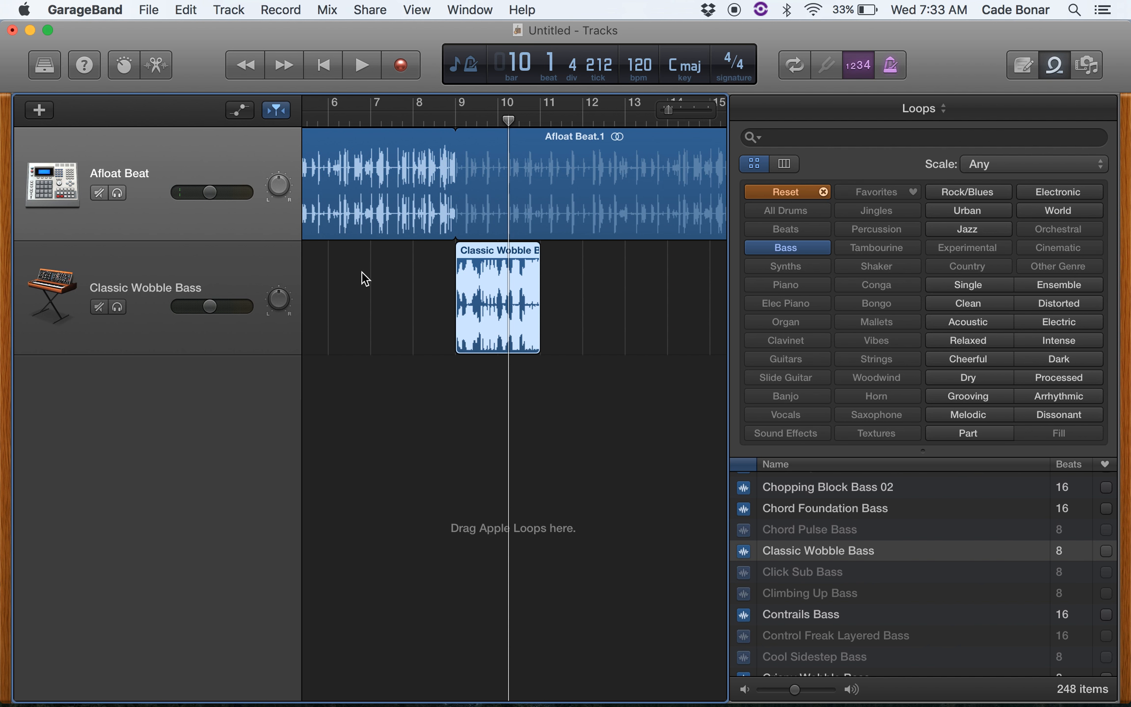
drag(508, 120, 329, 120)
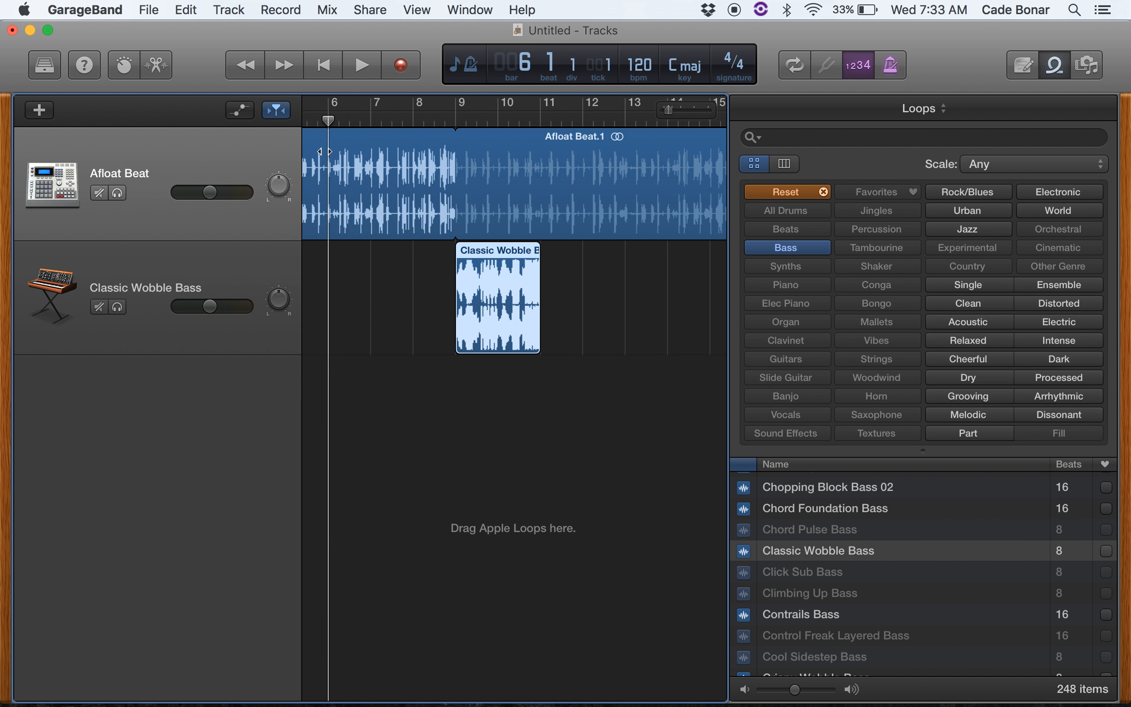
key(space)
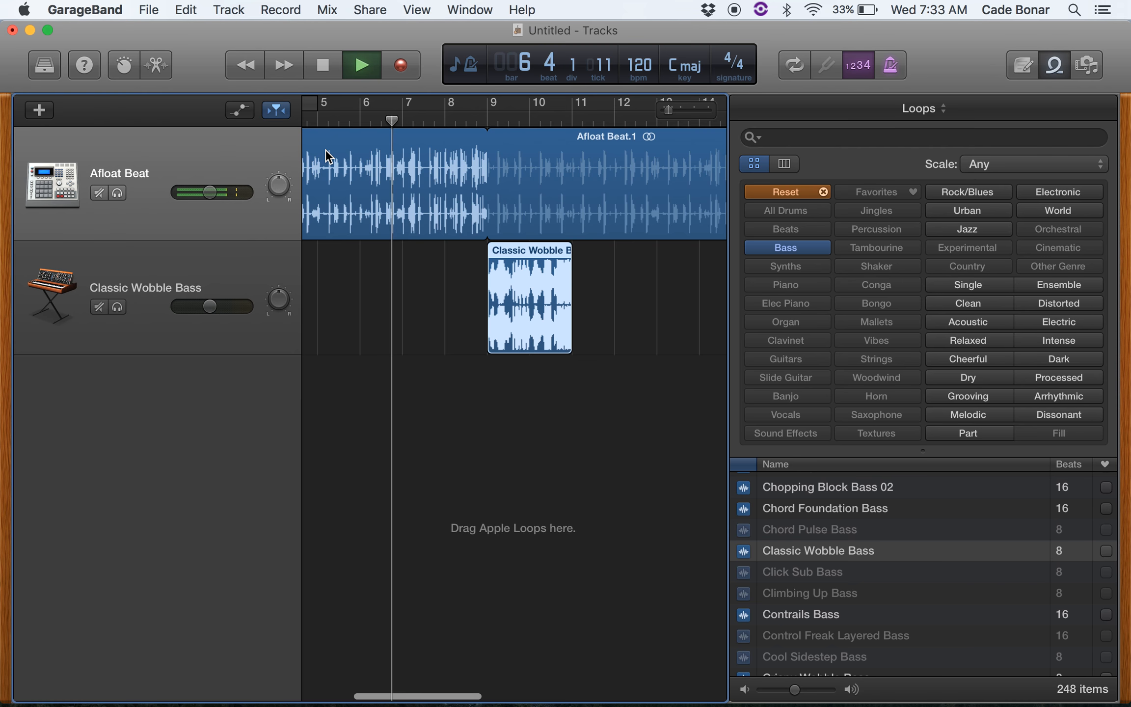
key(space)
click(323, 66)
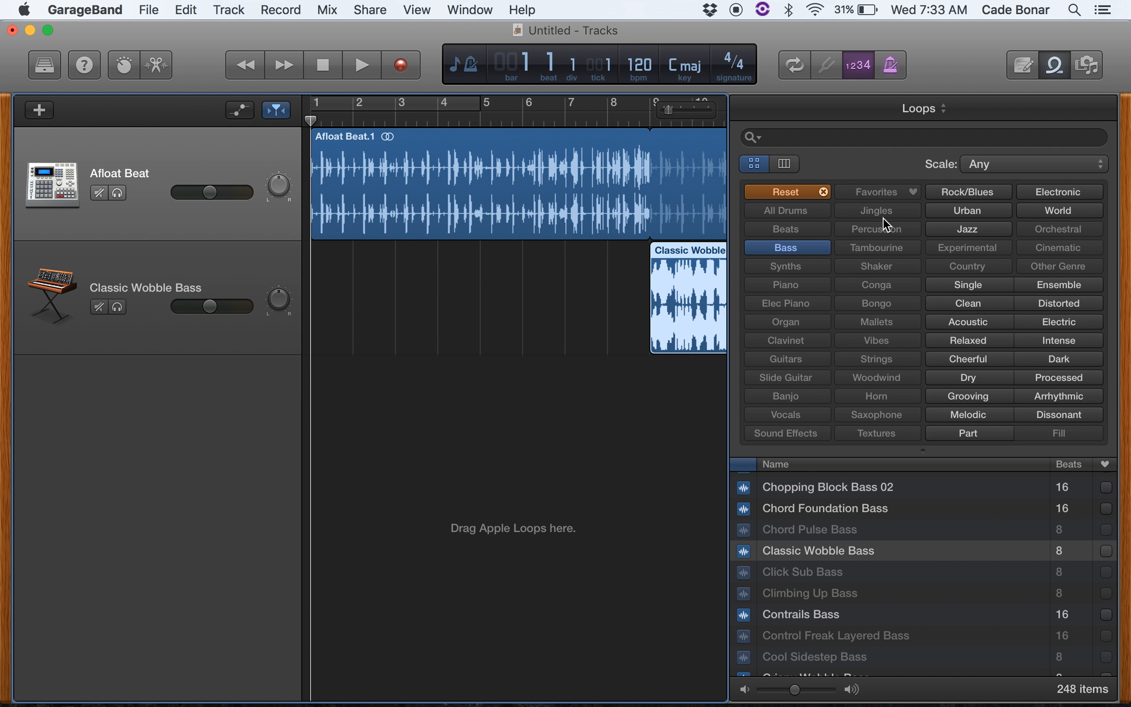
Clear the Bass filter, filter the loops to Clean and browse the list
click(821, 193)
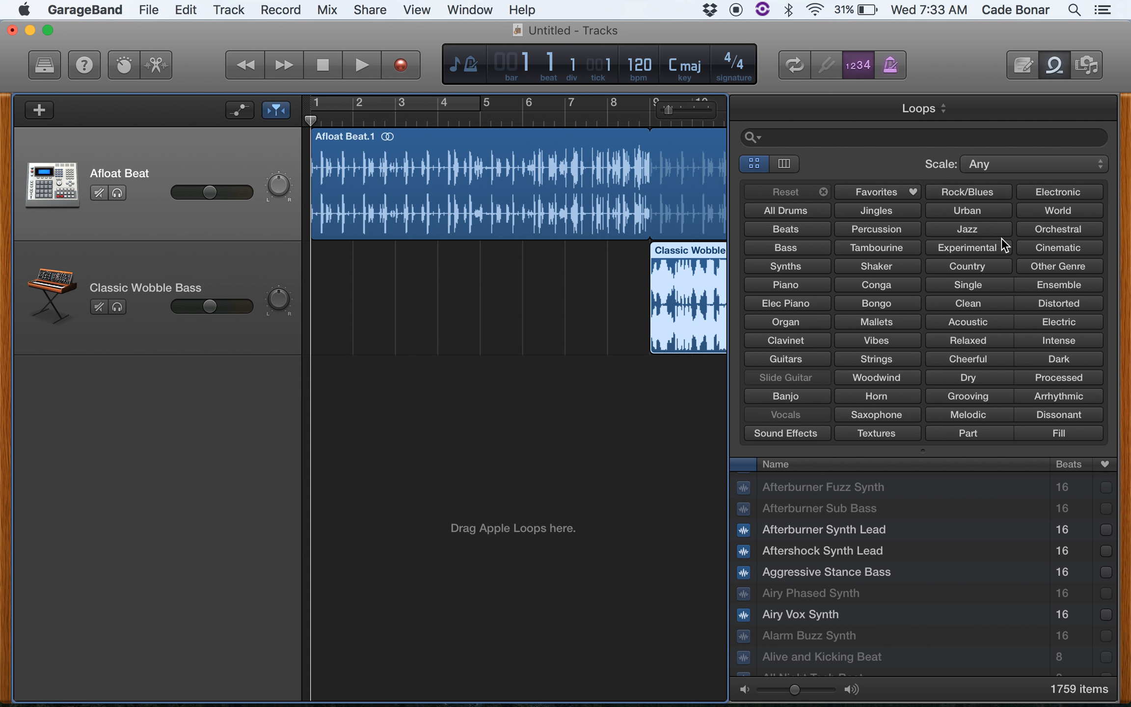
click(988, 307)
scroll(843, 545, down, 5)
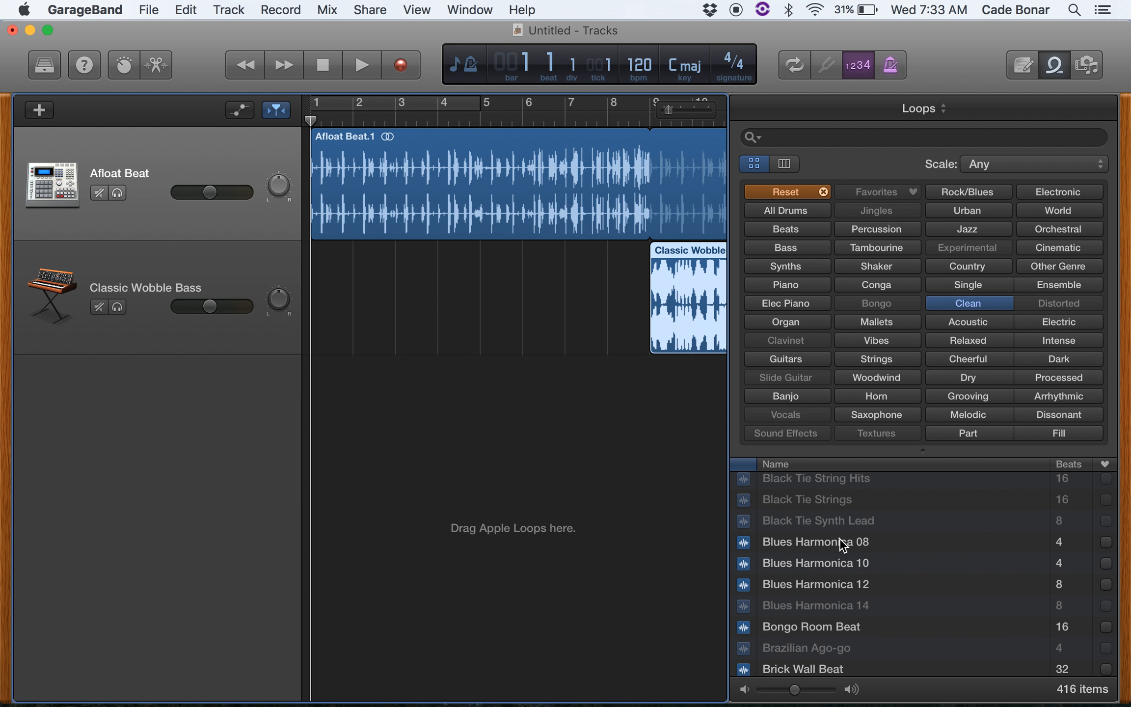
Audition the Bongo Room Beat loop and briefly play the project
click(802, 628)
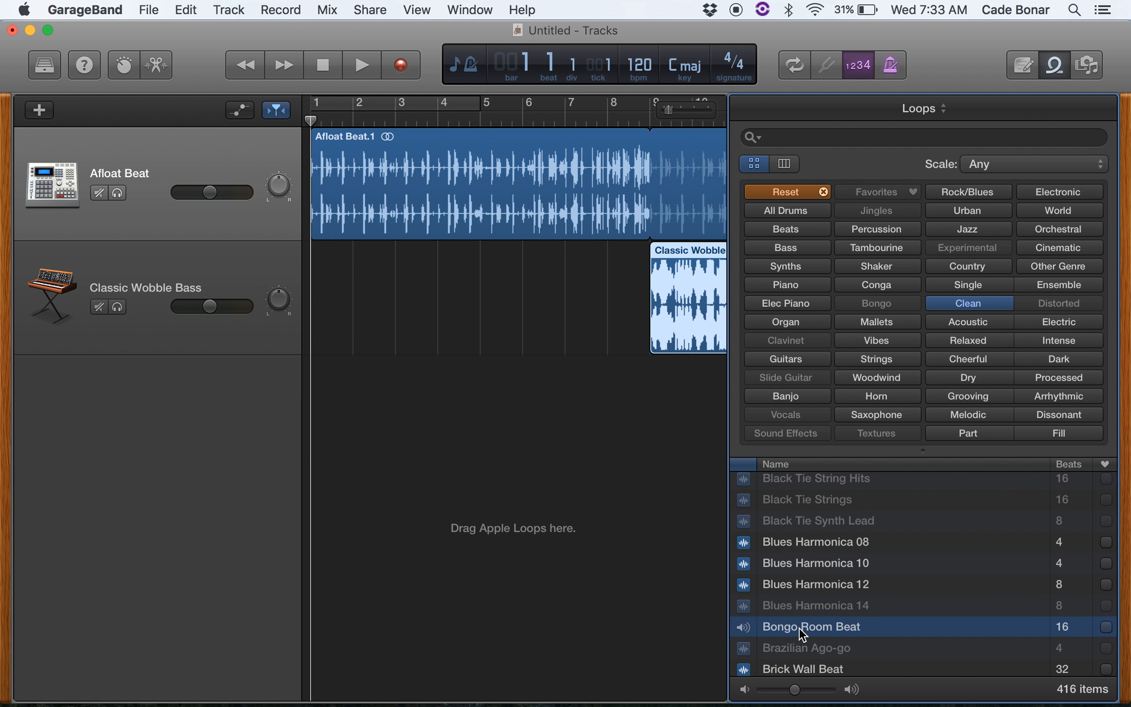
key(space)
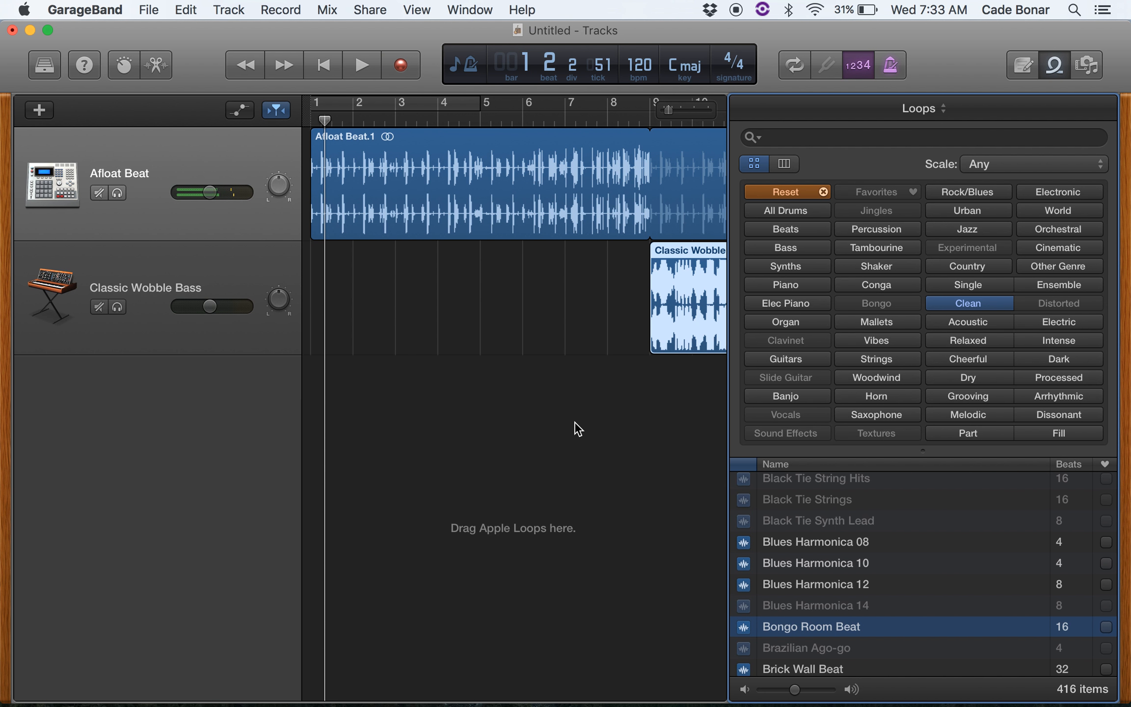
Switch to the Finder desktop and open the EDM WAV Samples folder
key(ctrl+Right)
key(ctrl+Left)
key(ctrl+Left)
key(ctrl+Left)
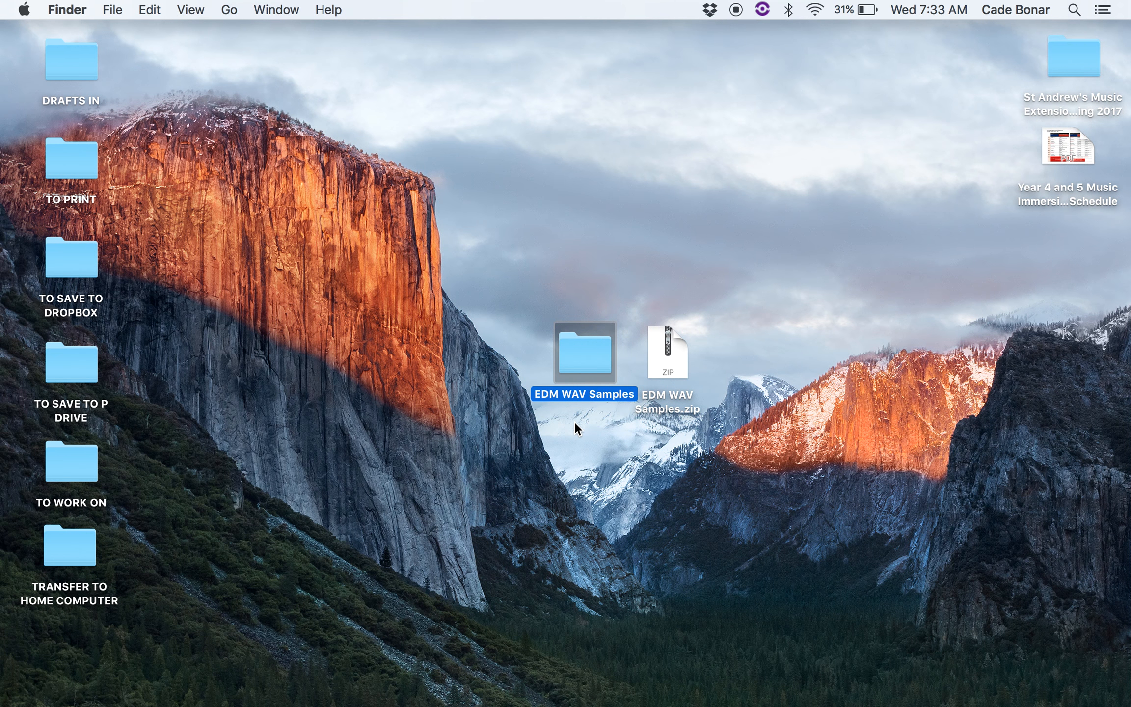
double_click(585, 347)
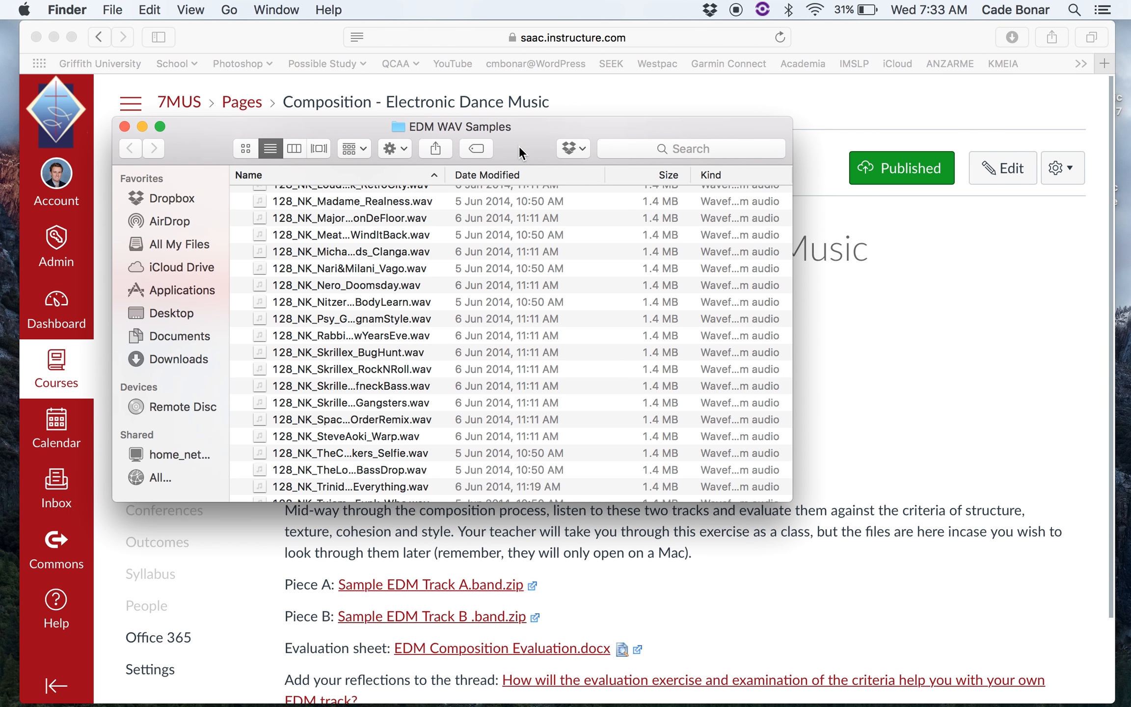
Browse the WAV samples in the folder and examine the tempo numbers at the start of their file names
scroll(366, 355, down, 4)
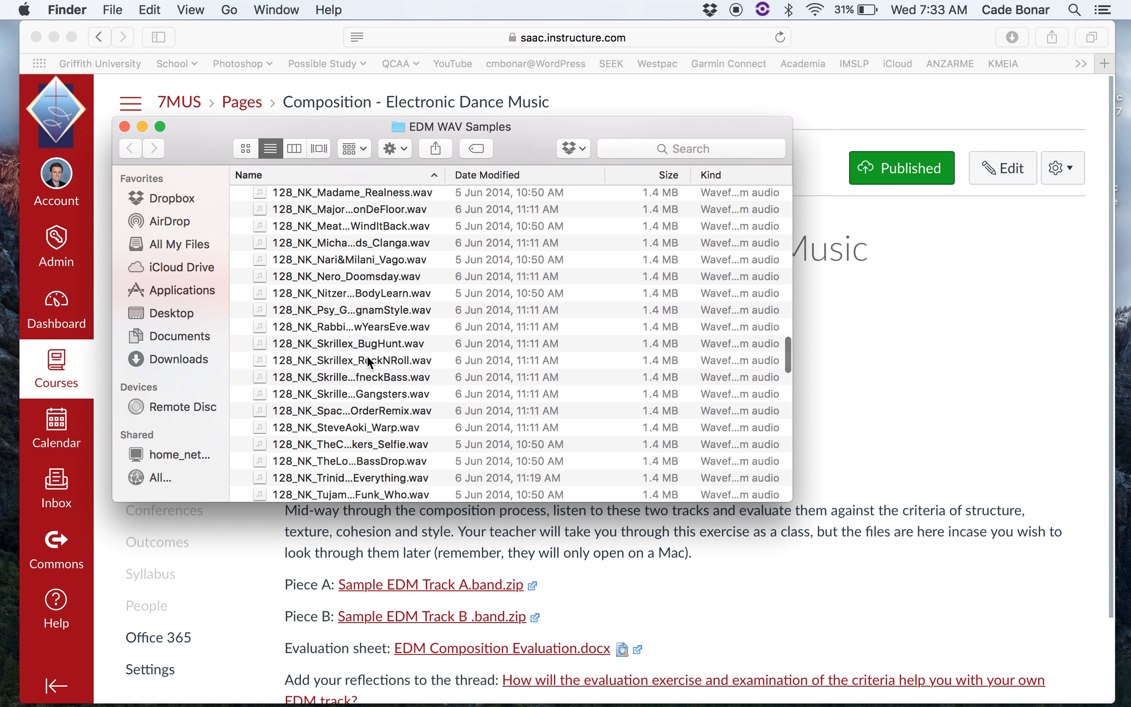
scroll(367, 355, down, 6)
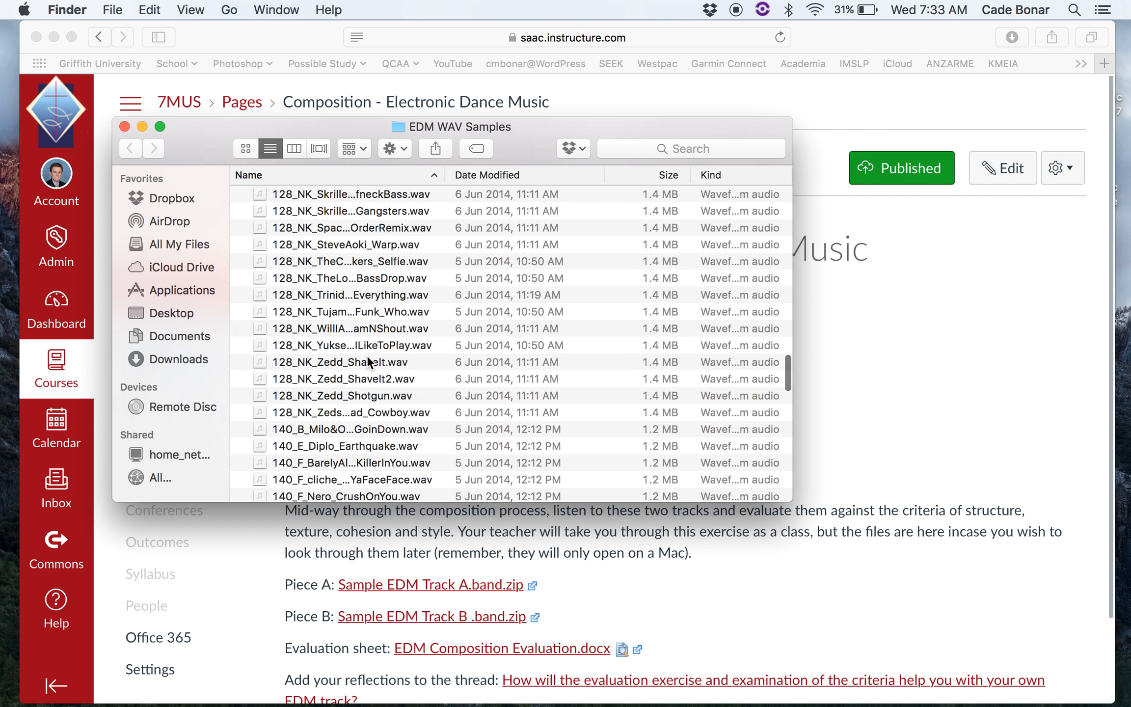
scroll(367, 355, down, 5)
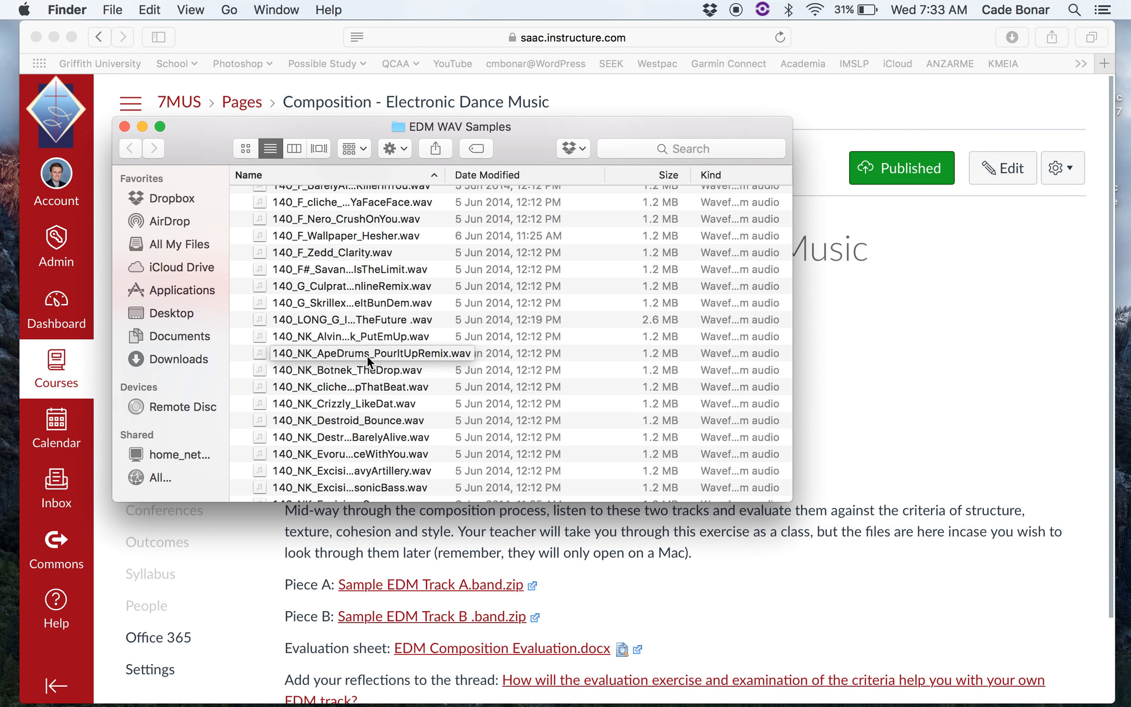
scroll(367, 355, up, 20)
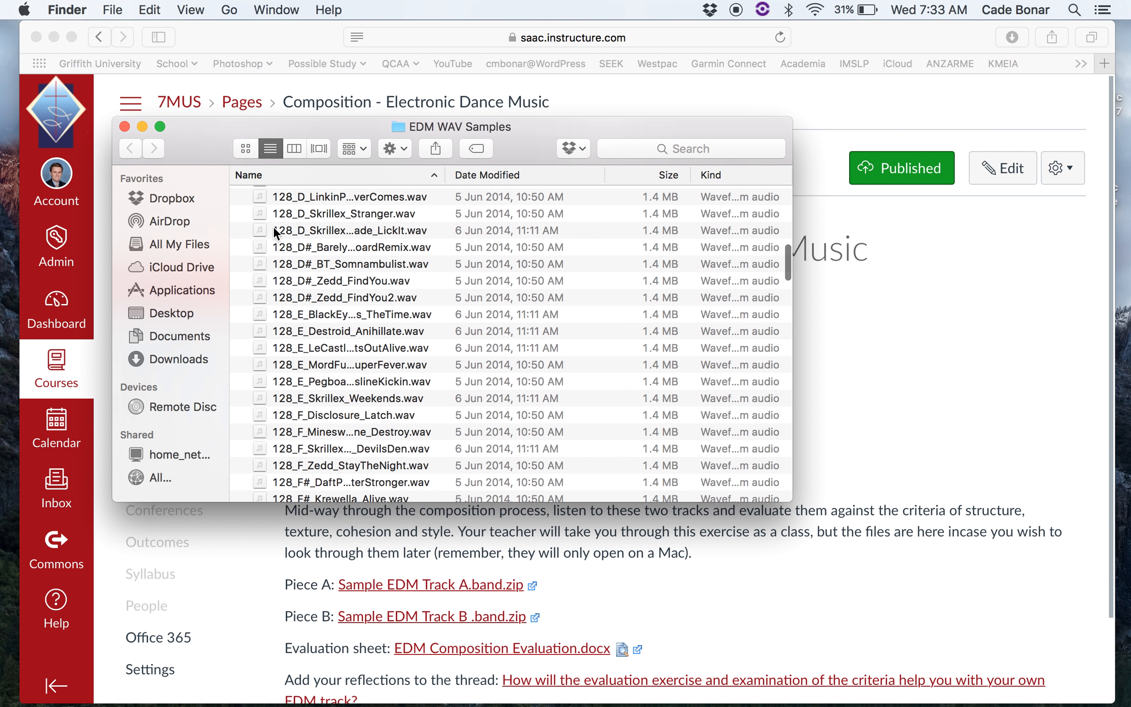
scroll(282, 210, up, 15)
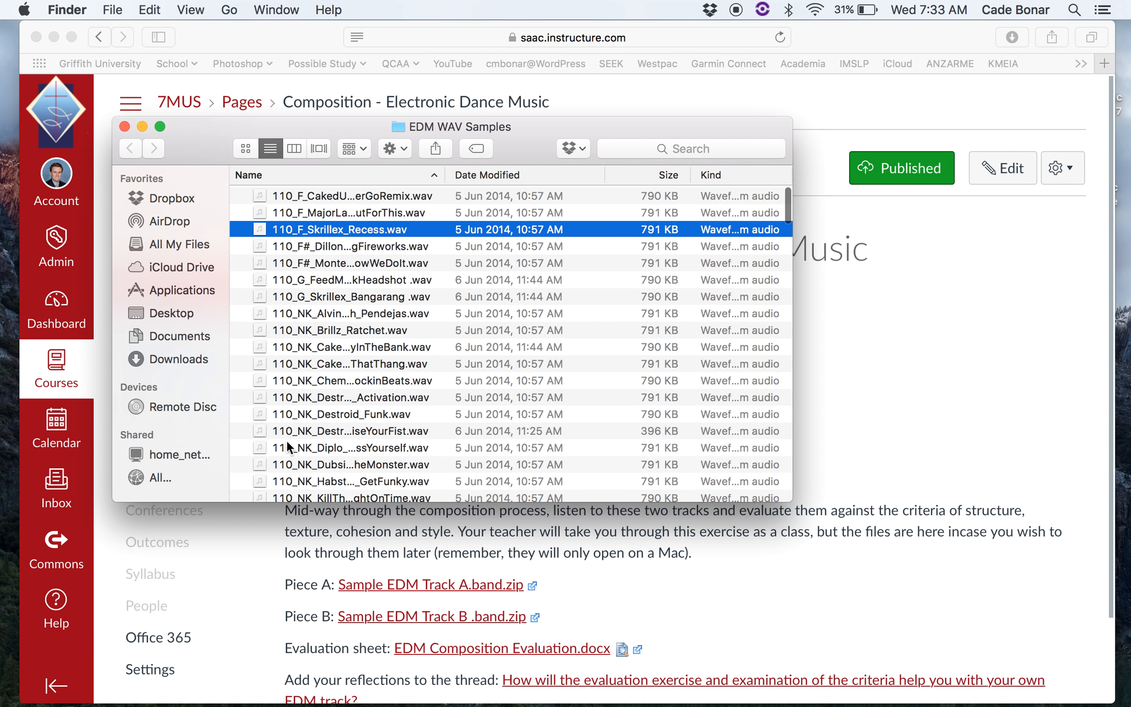
scroll(288, 443, down, 20)
scroll(286, 440, down, 5)
Return to GarageBand, set the project tempo to 110 bpm and play the drum beat to hear it
key(ctrl+Right)
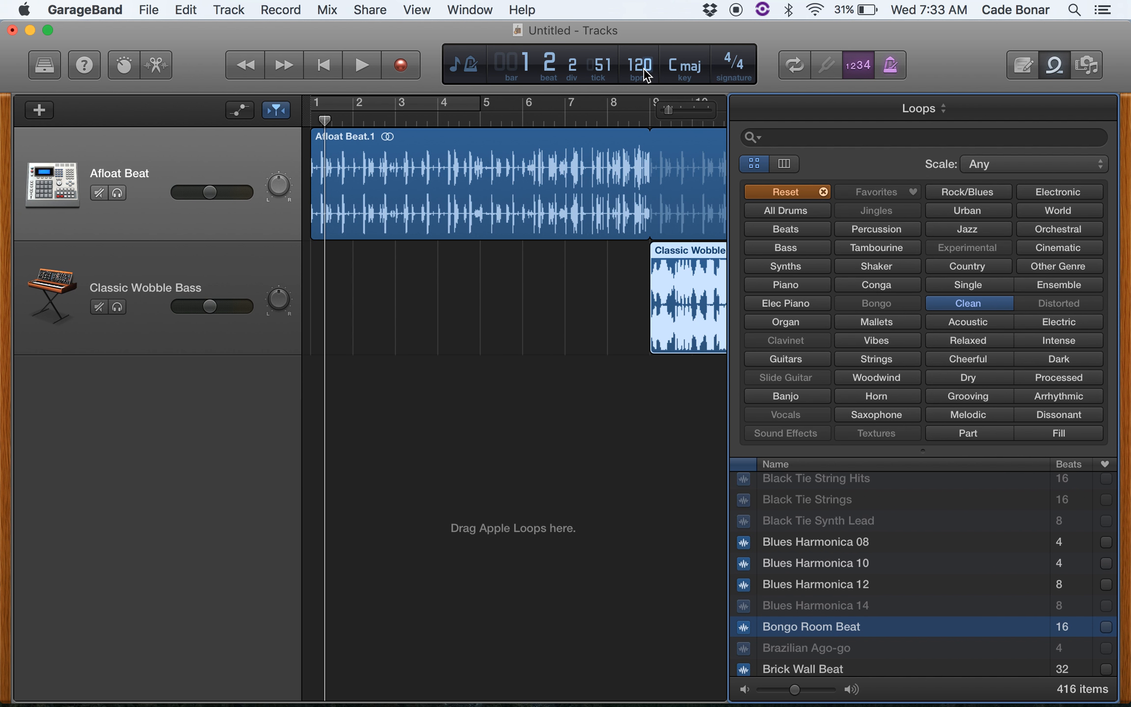
mouse_move(647, 77)
mouse_down()
mouse_move(651, 38)
mouse_move(649, 75)
mouse_move(649, 65)
mouse_up()
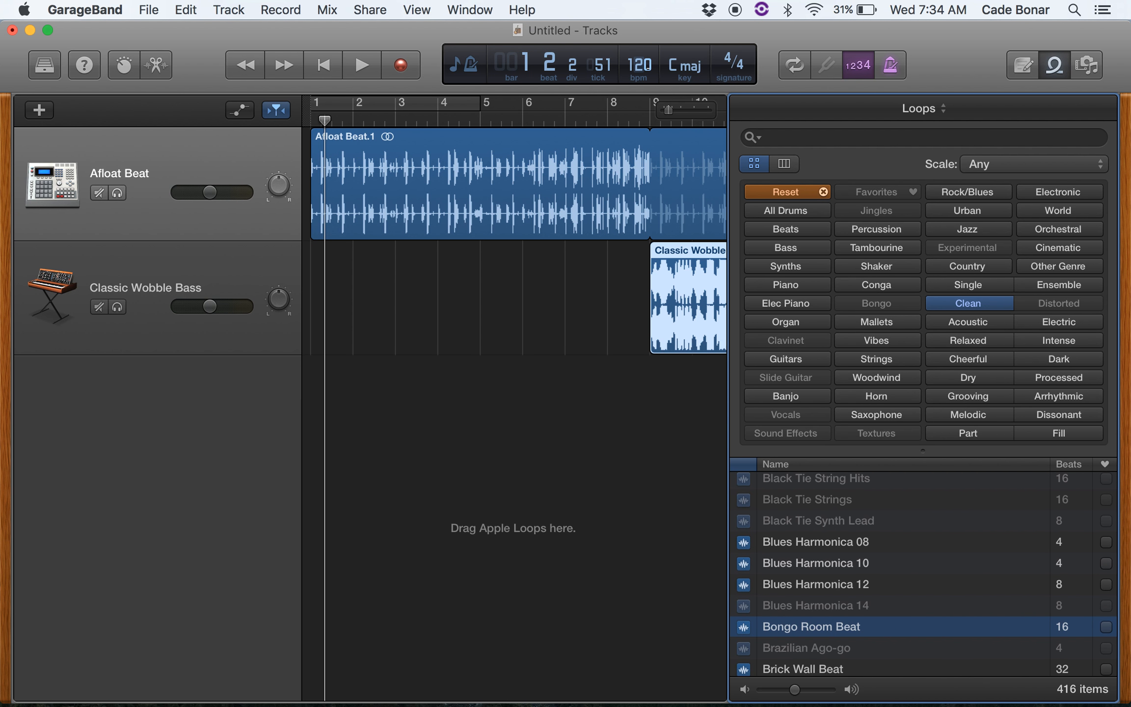
key(space)
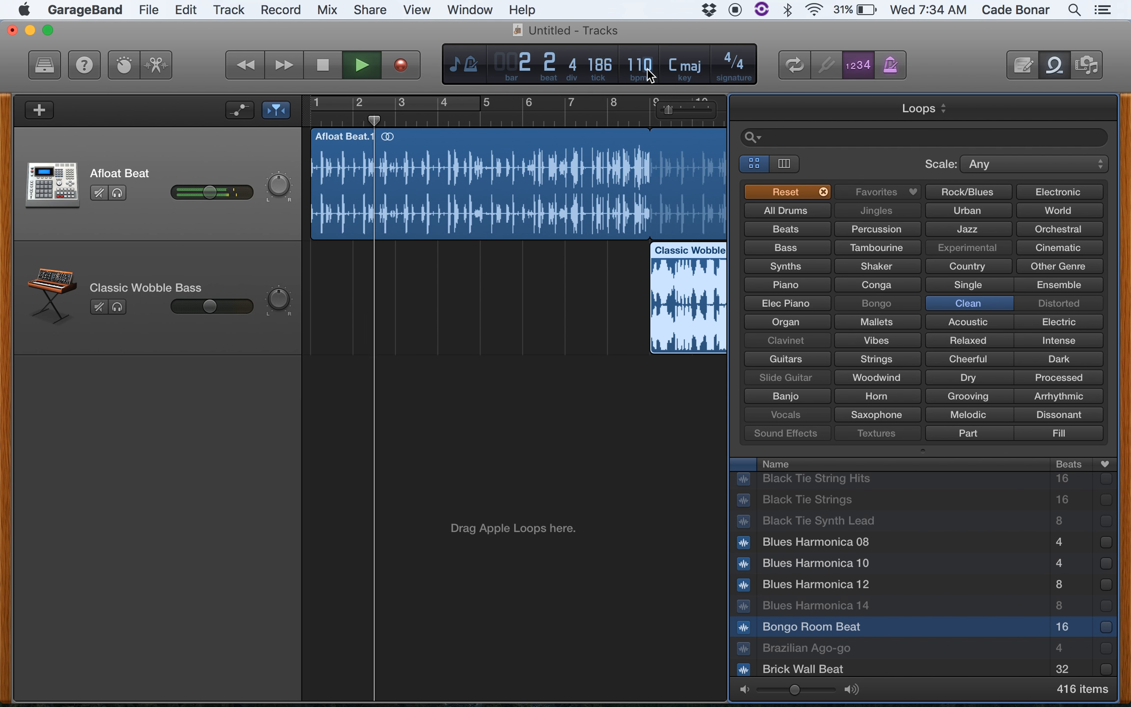
key(space)
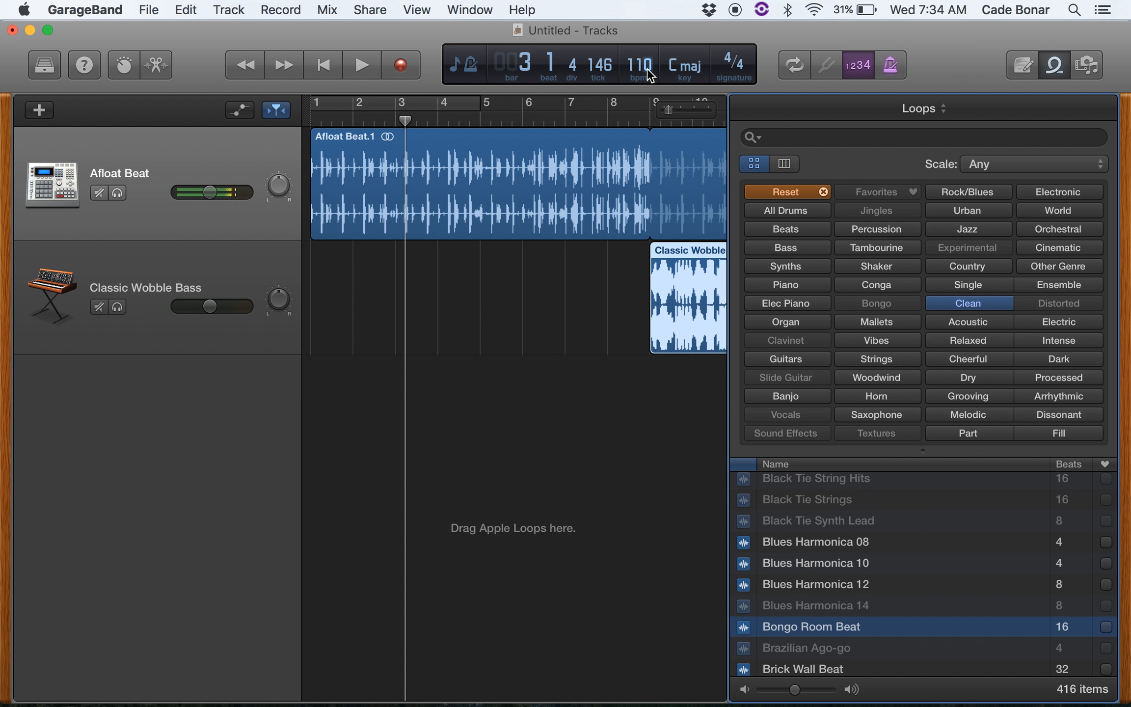
Preview 110_NK_CakedUp_MoneyInTheBank.wav in the Finder samples folder and place it on a new GarageBand track at bar 7
key(ctrl+Left)
scroll(317, 385, up, 10)
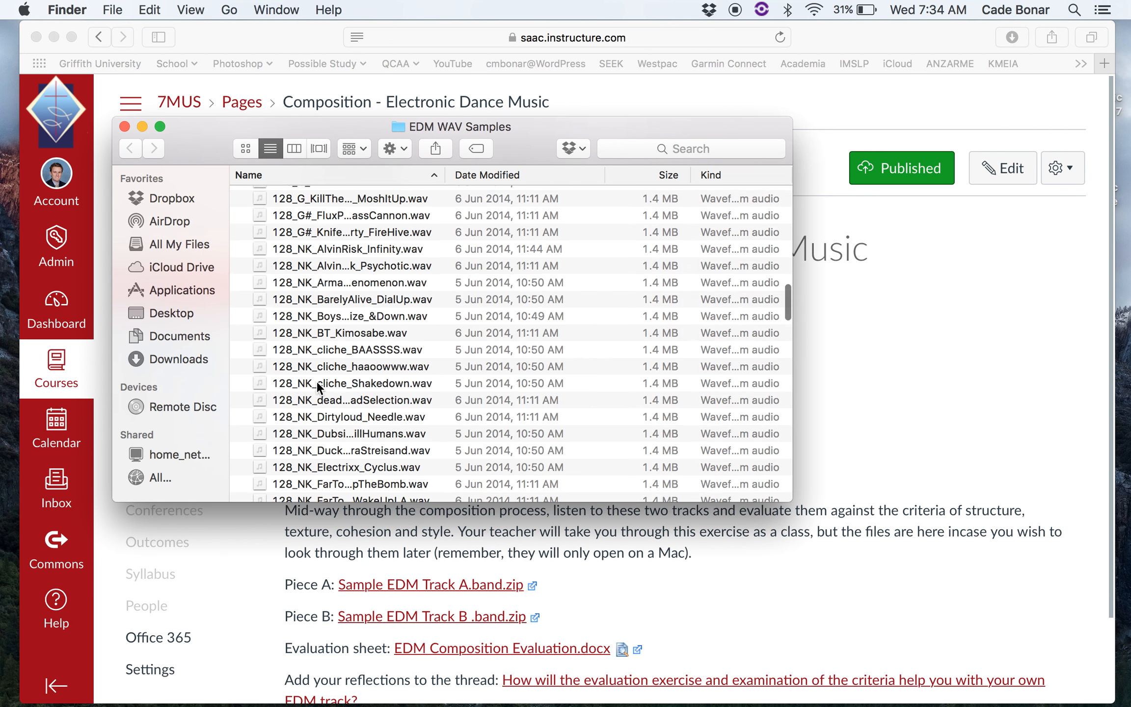
scroll(316, 381, up, 10)
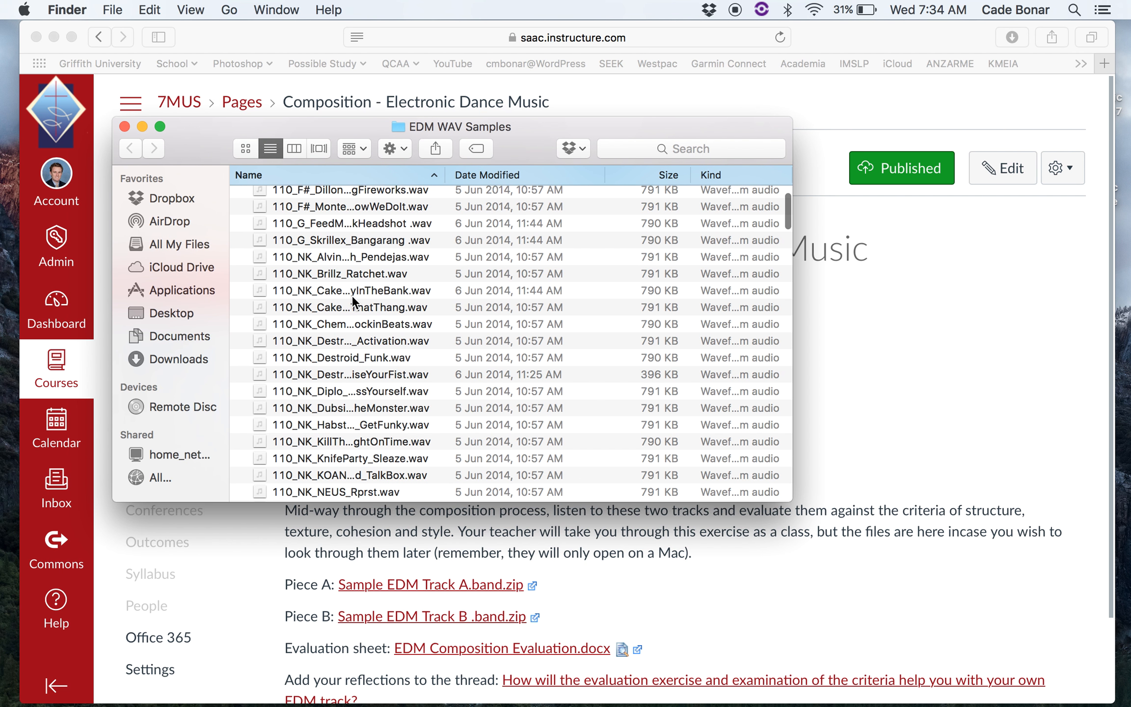
click(351, 294)
key(space)
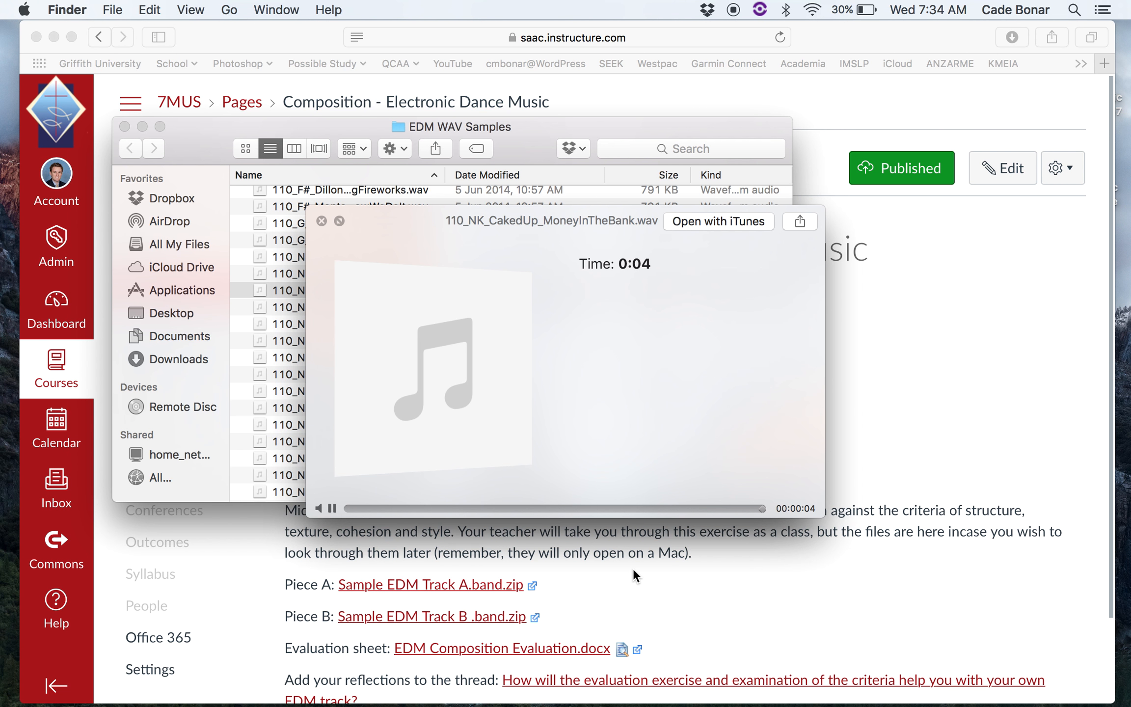
key(space)
drag(387, 290, 574, 408)
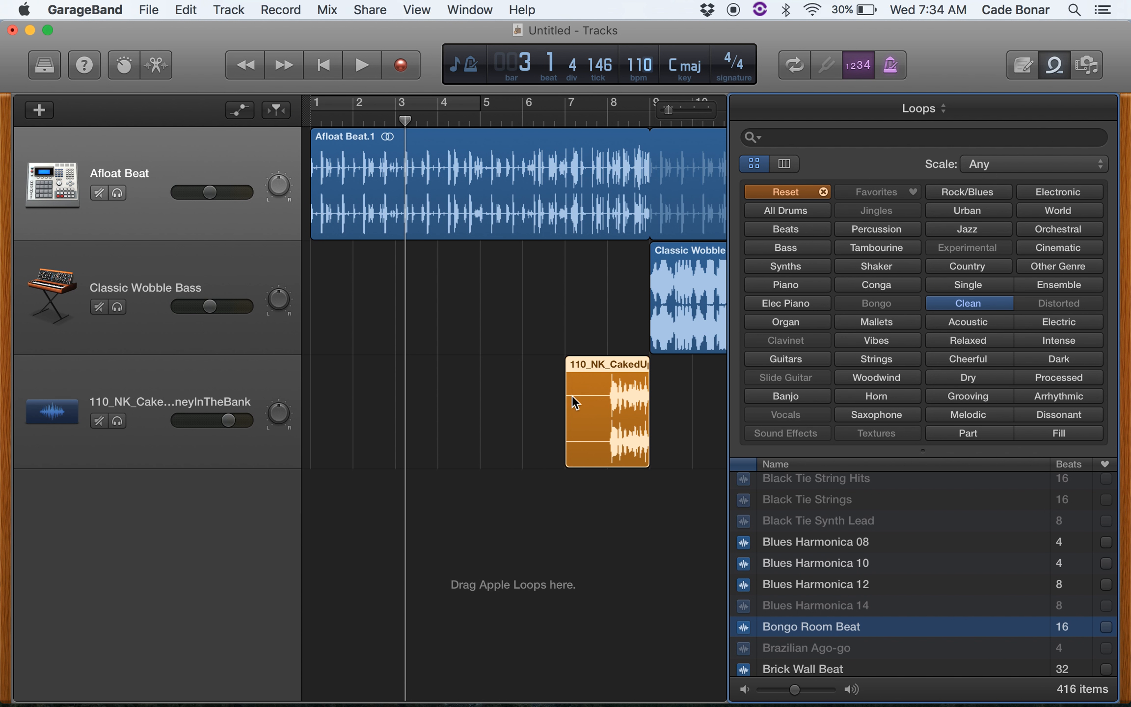
Play the arrangement from the start through the new sample and the bass entry at bar 9
click(338, 65)
key(space)
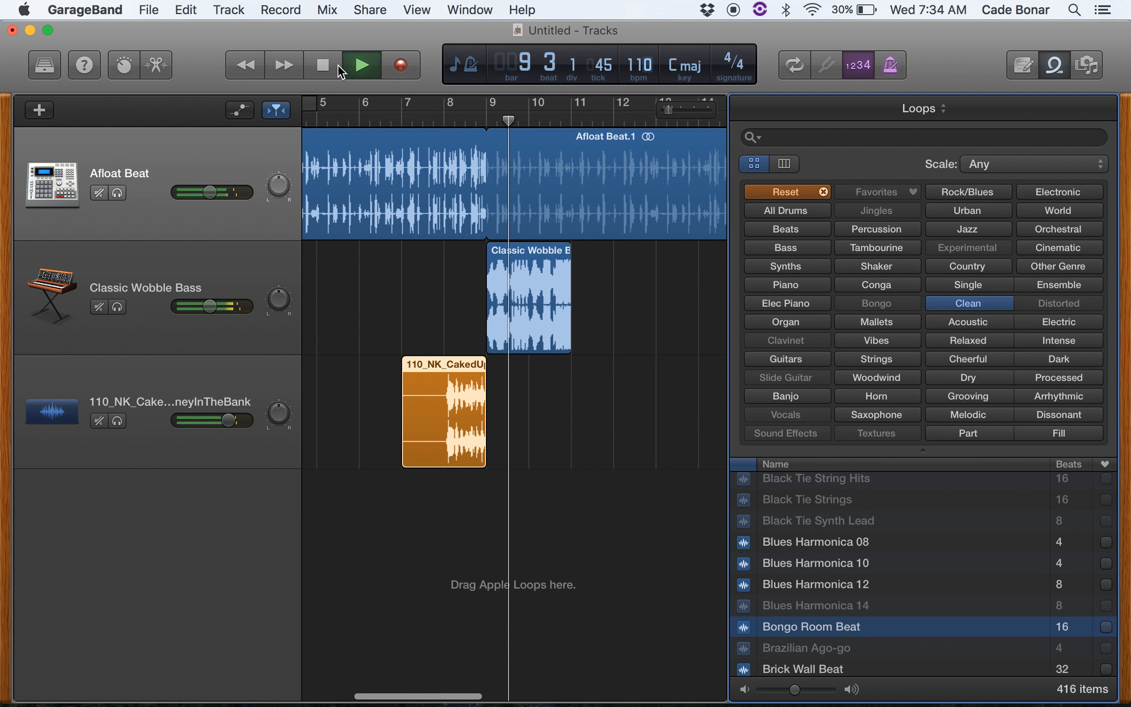
click(339, 68)
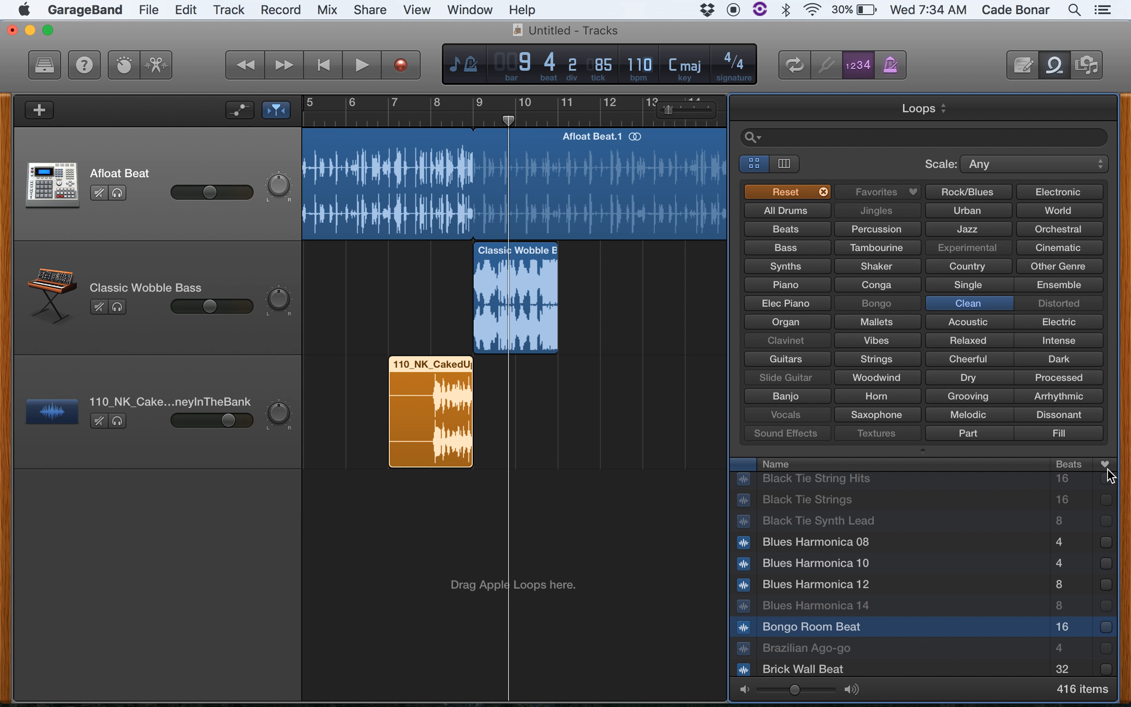
Try to mark Black Tie Strings as a favorite, and mark and unmark Blues Harmonica 10 instead
click(1107, 505)
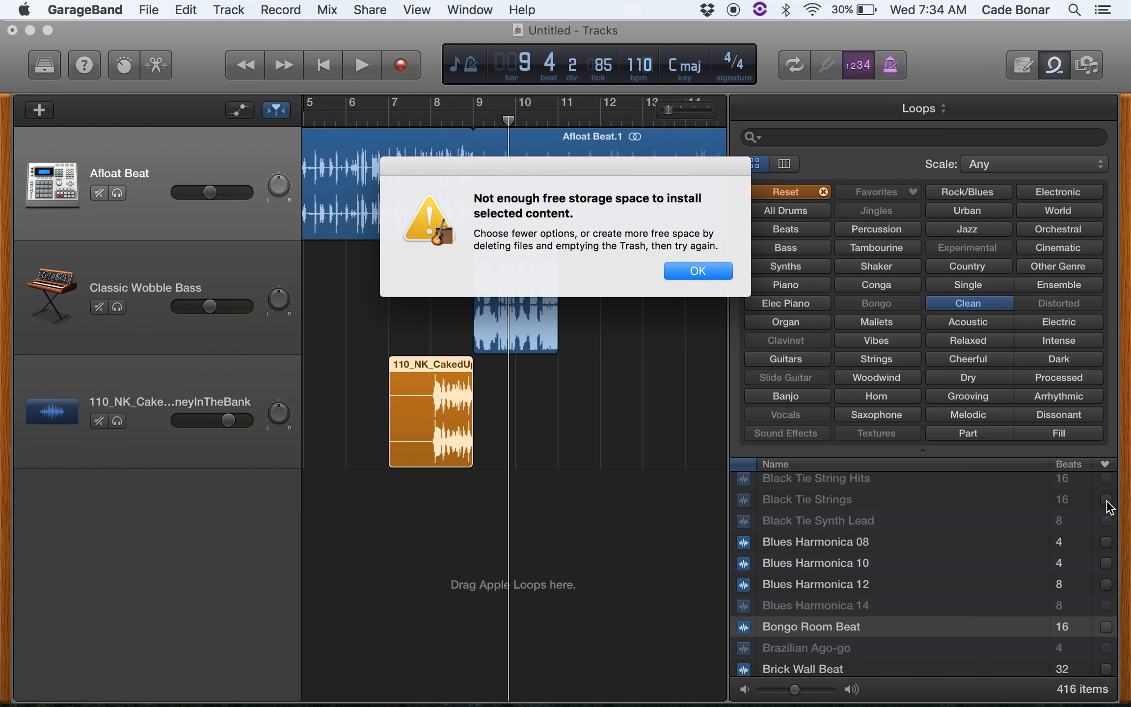
click(693, 272)
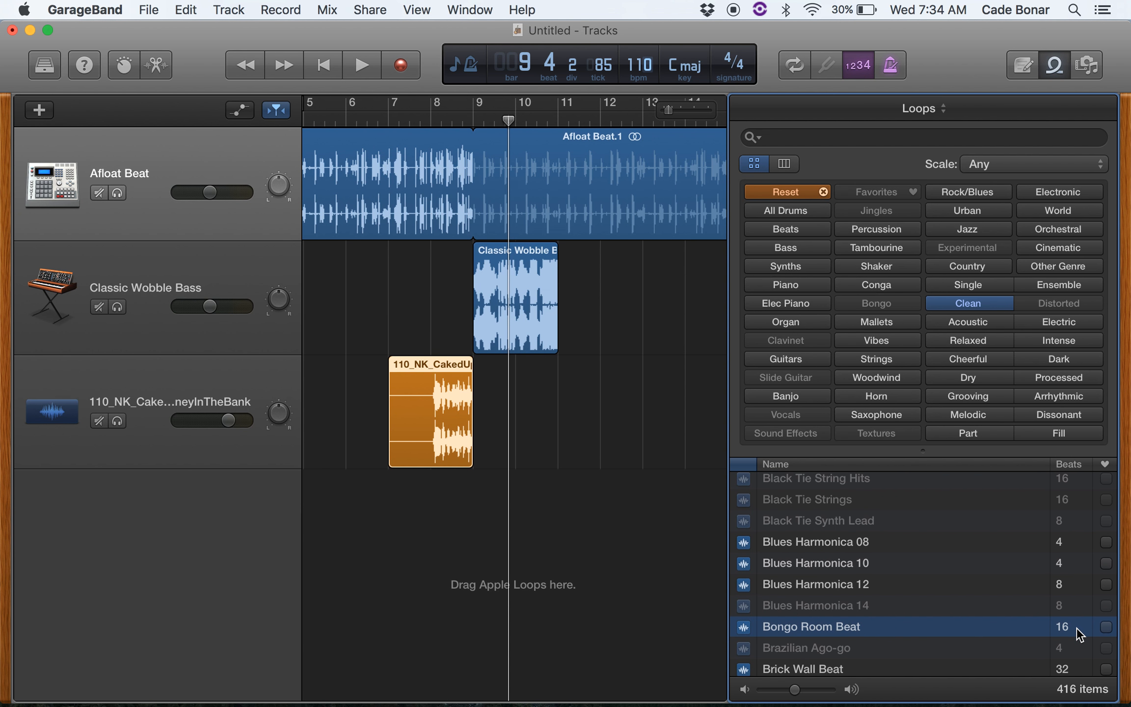
click(1107, 563)
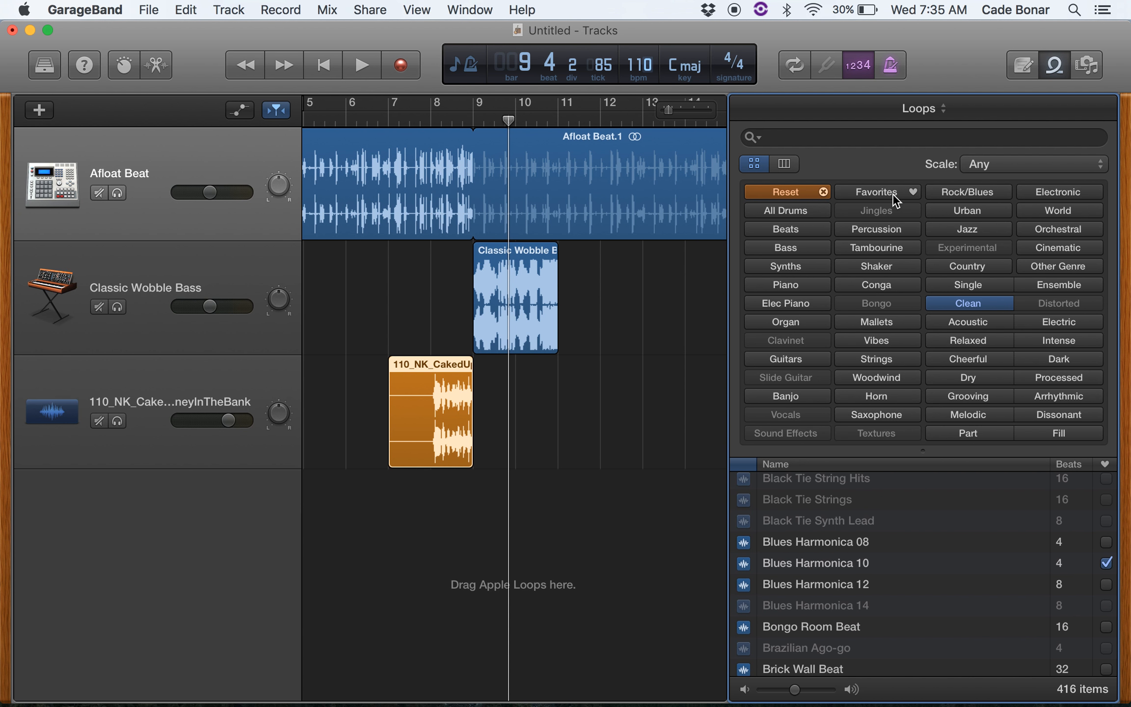
click(1107, 564)
Show track automation and raise the starting volume point of the Afloat Beat track slightly
click(240, 111)
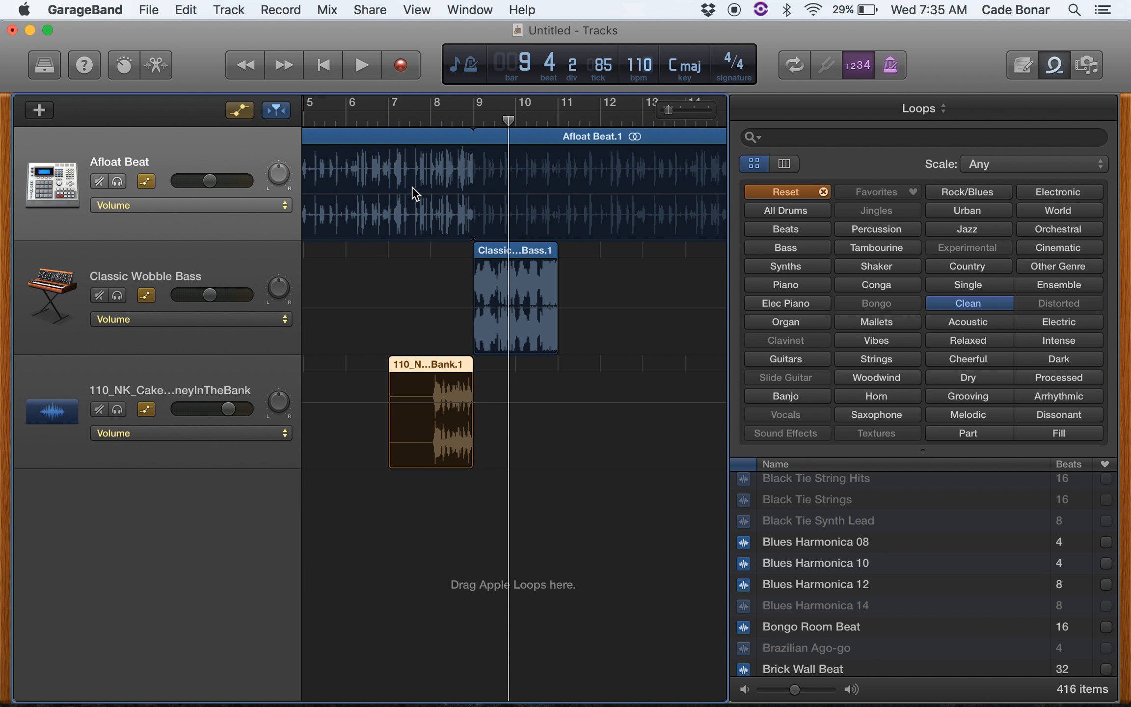
scroll(414, 193, left, 4)
scroll(415, 193, left, 5)
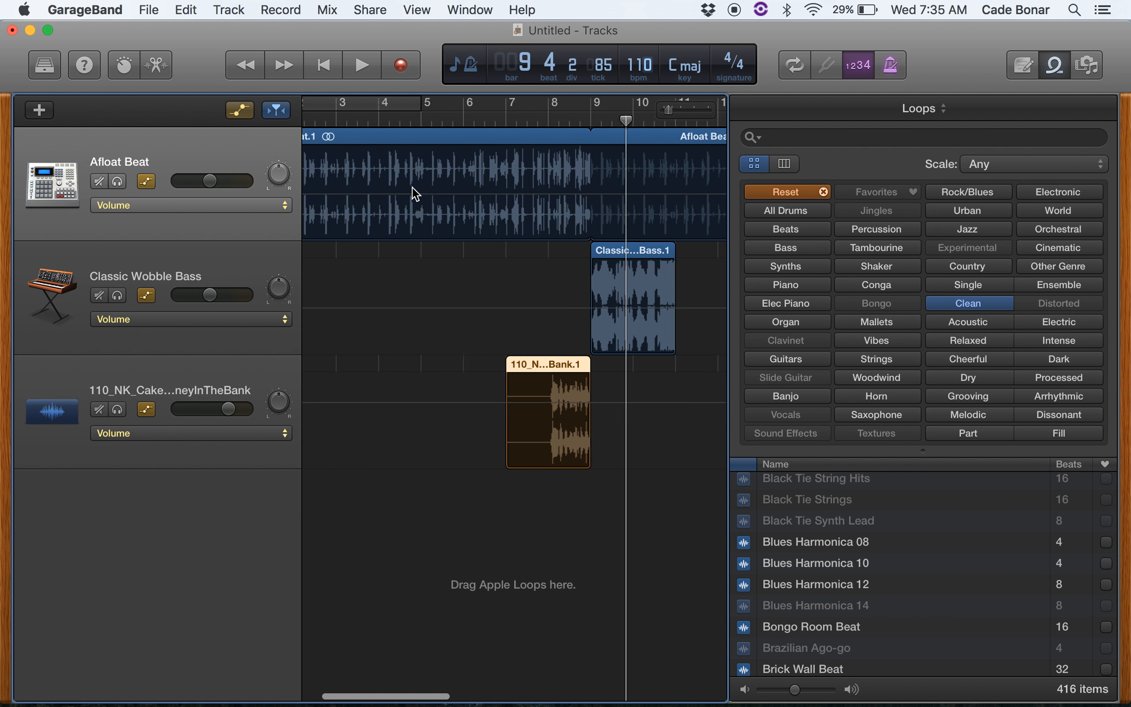
key(super+f)
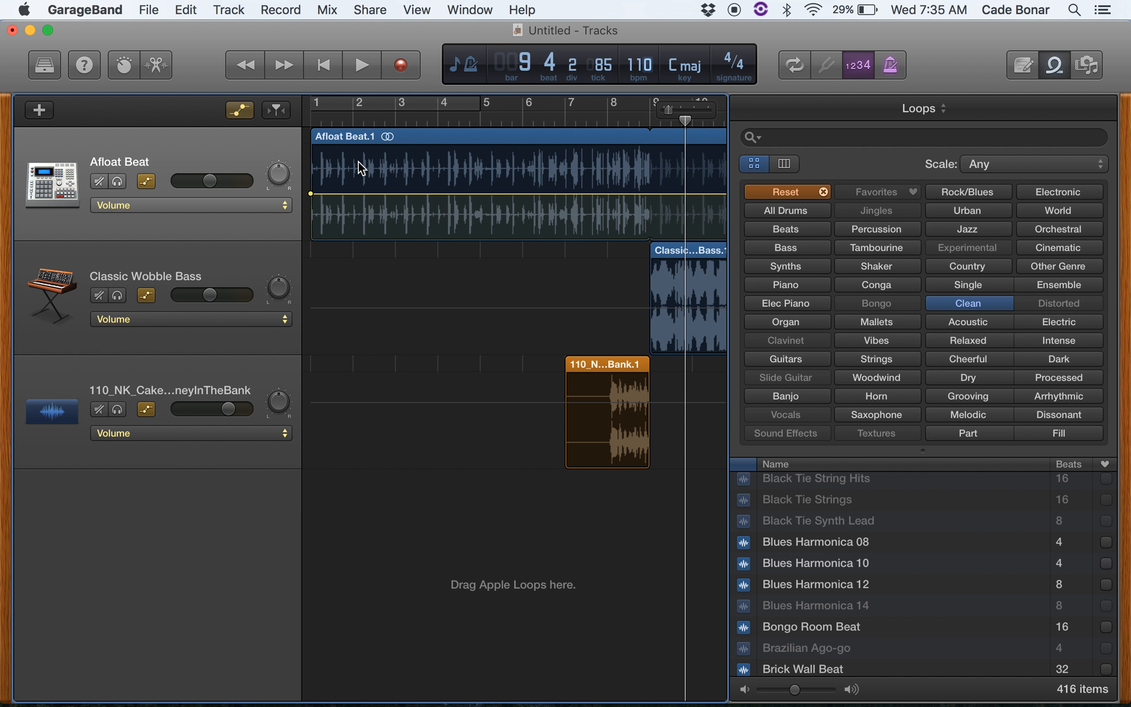
mouse_move(310, 196)
mouse_down()
mouse_move(311, 243)
mouse_move(310, 159)
mouse_move(310, 191)
mouse_up()
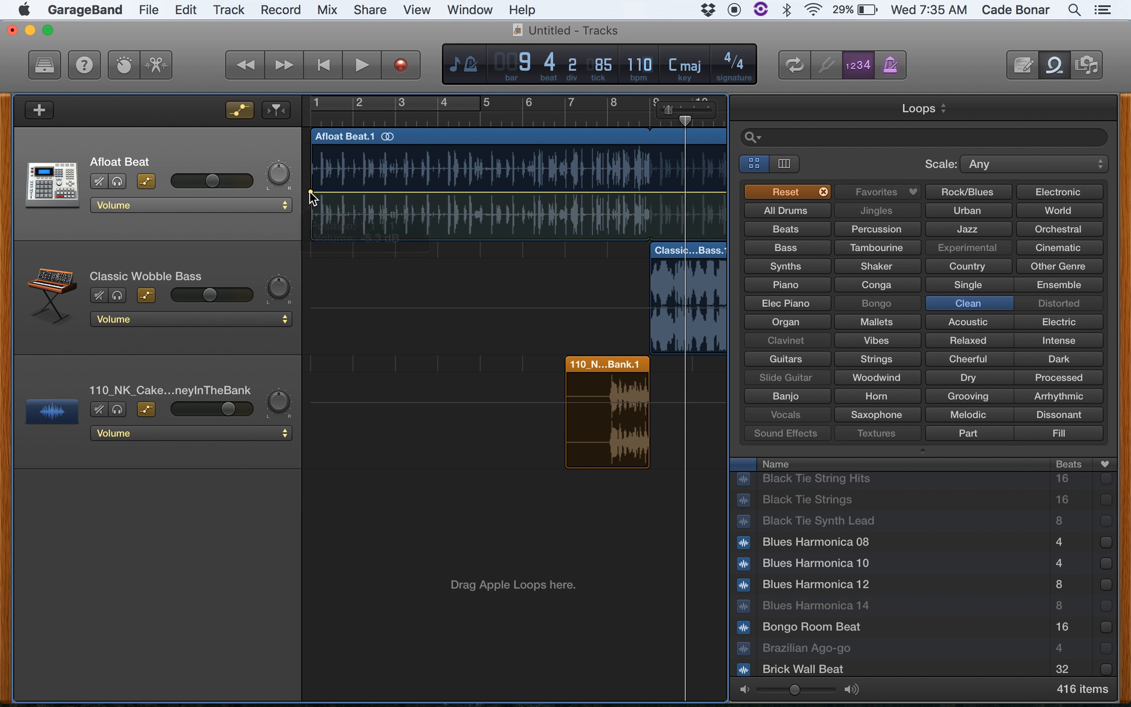
Add volume points to the Afloat Beat track, shaping a rise to a peak after bar 5 and a fall after bar 7
click(375, 191)
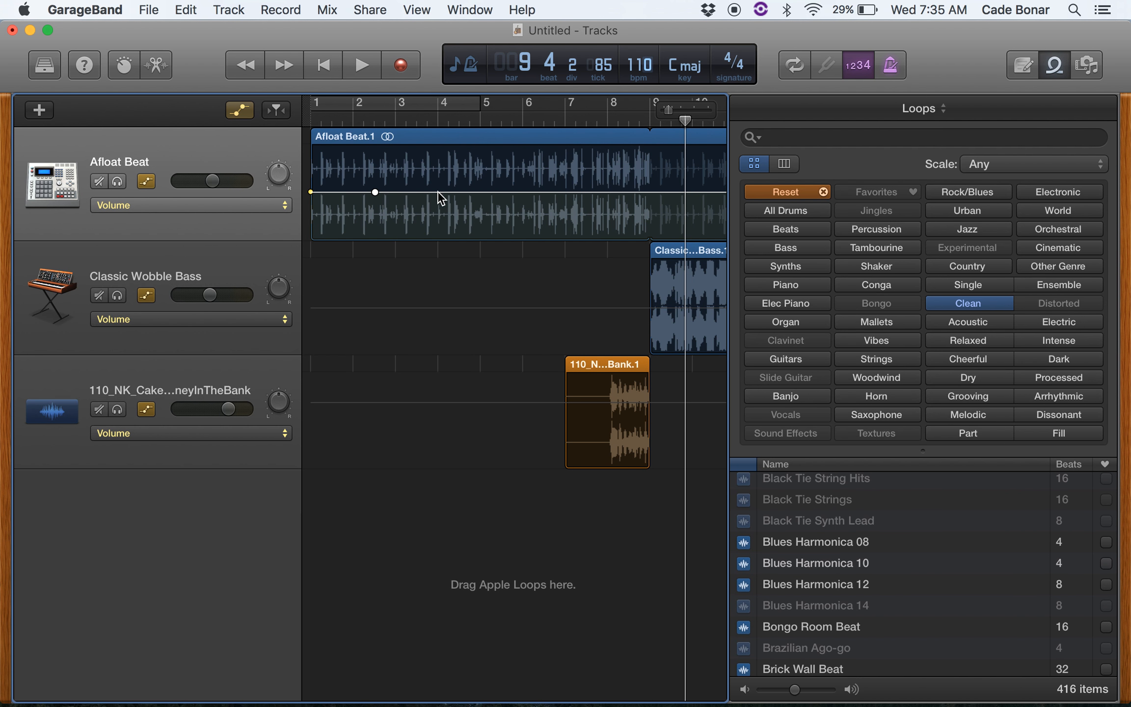
drag(375, 192, 375, 171)
drag(458, 192, 502, 168)
drag(575, 168, 590, 192)
Play the arrangement from the start to past bar 9 to hear the volume automation
click(323, 65)
key(space)
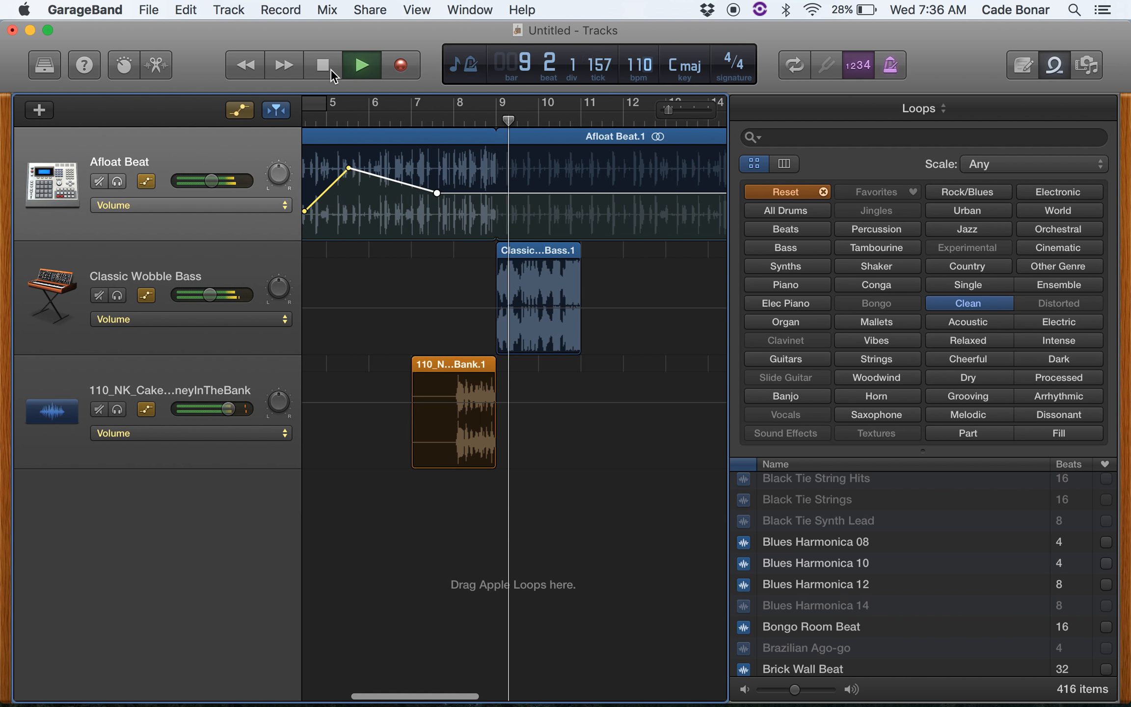
click(330, 69)
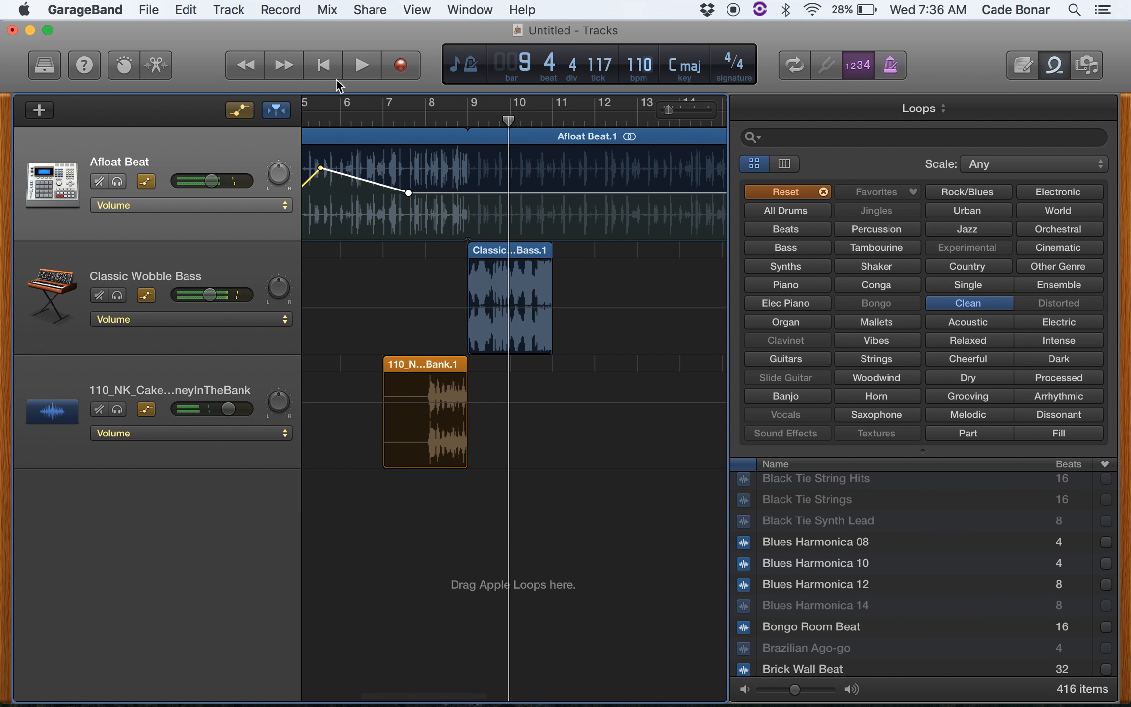
Activate the volume automation curves of the Classic Wobble Bass and MoneyInTheBank tracks, and hide track automation
click(593, 284)
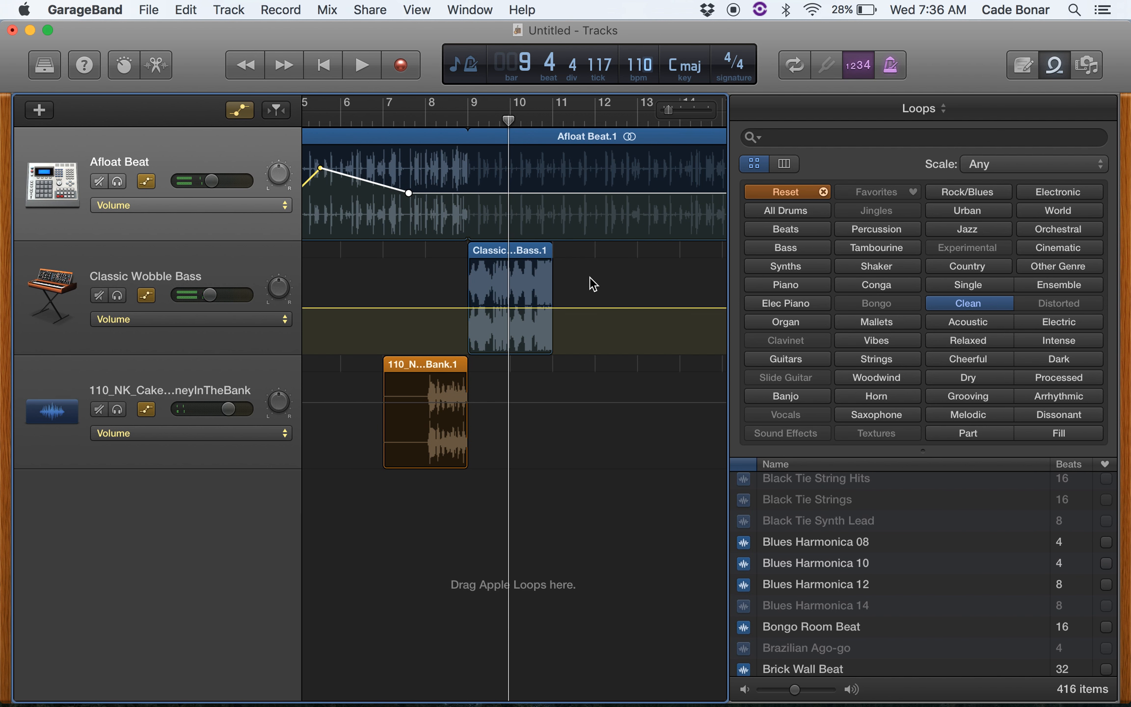
click(640, 447)
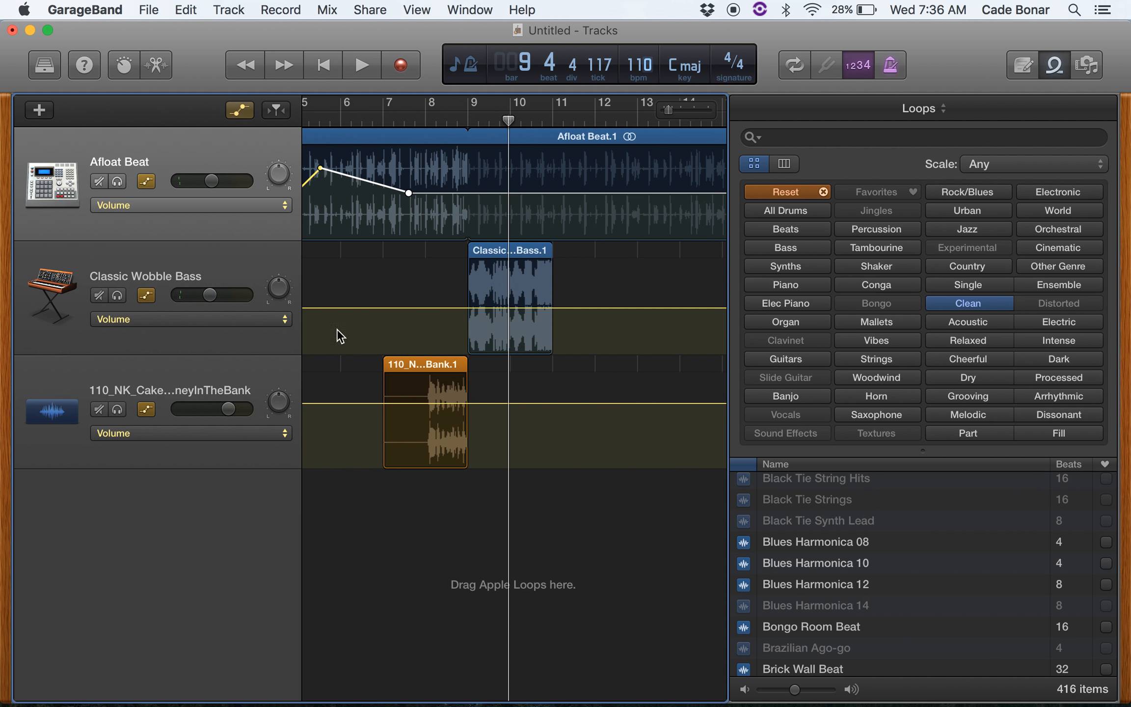
click(251, 110)
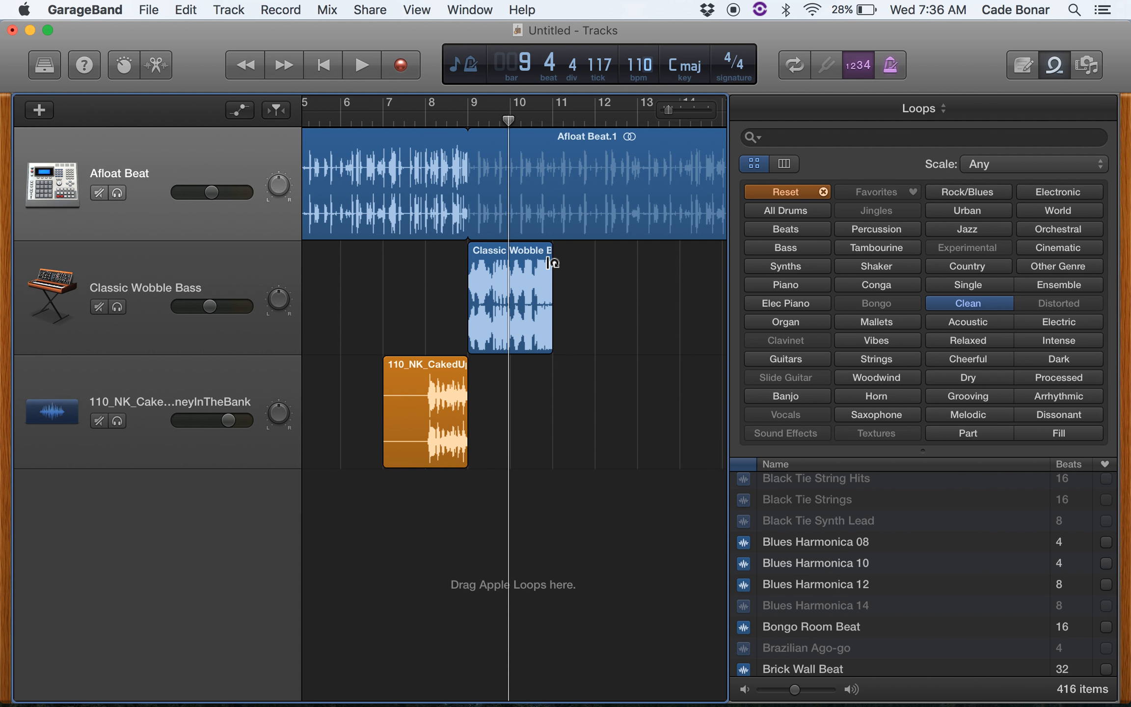
mouse_move(551, 254)
mouse_down()
mouse_move(694, 253)
mouse_move(551, 254)
mouse_up()
drag(463, 373, 457, 508)
click(1052, 73)
click(1059, 60)
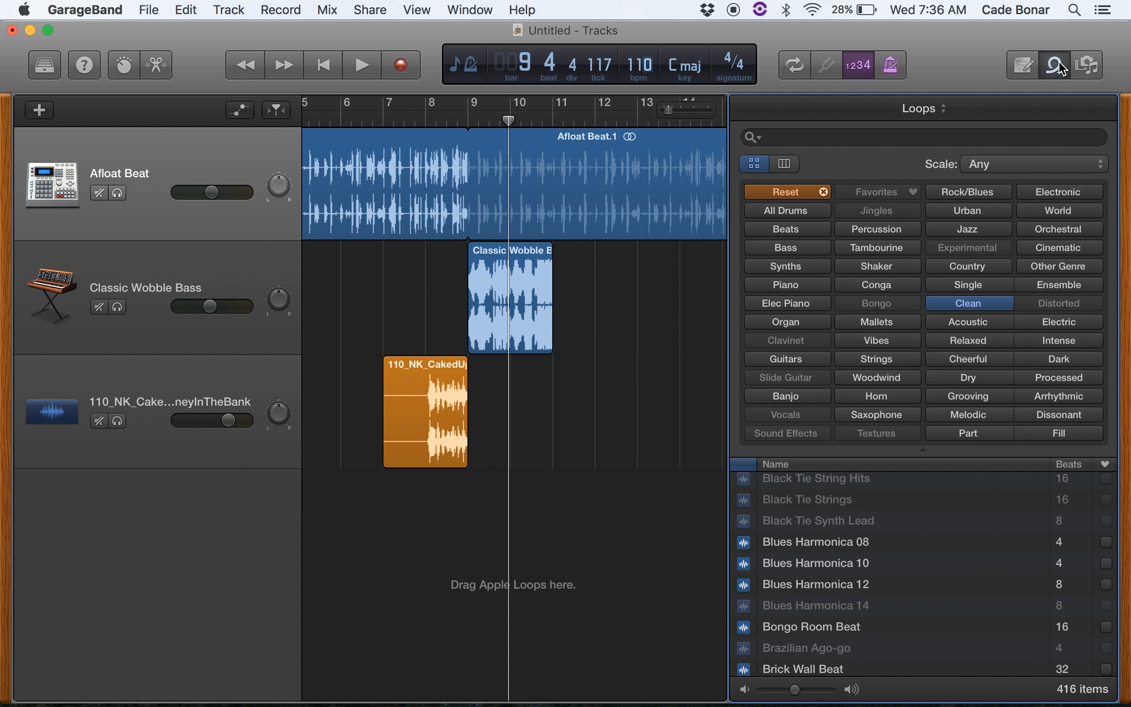
Return the playhead to the project start and briefly play the arrangement
click(311, 55)
click(357, 66)
click(357, 66)
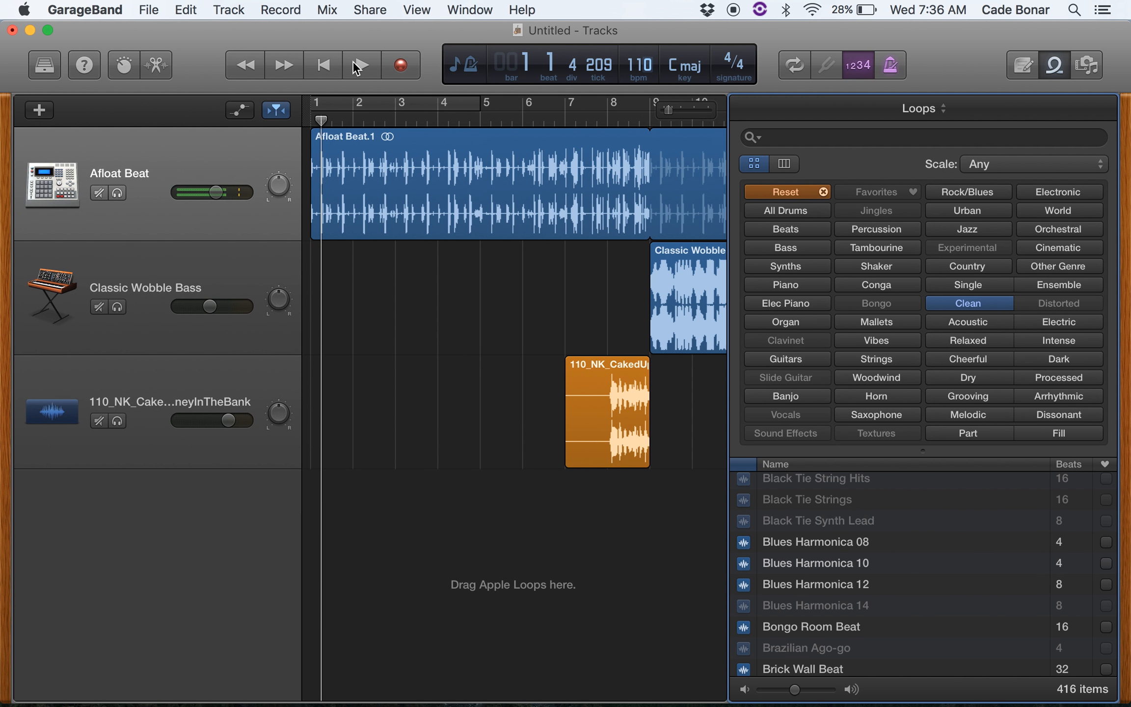
Switch to Finder and preview the sample 110_NK_AlvinRisk&Tittsworth_Pendejas.wav
key(super+Tab)
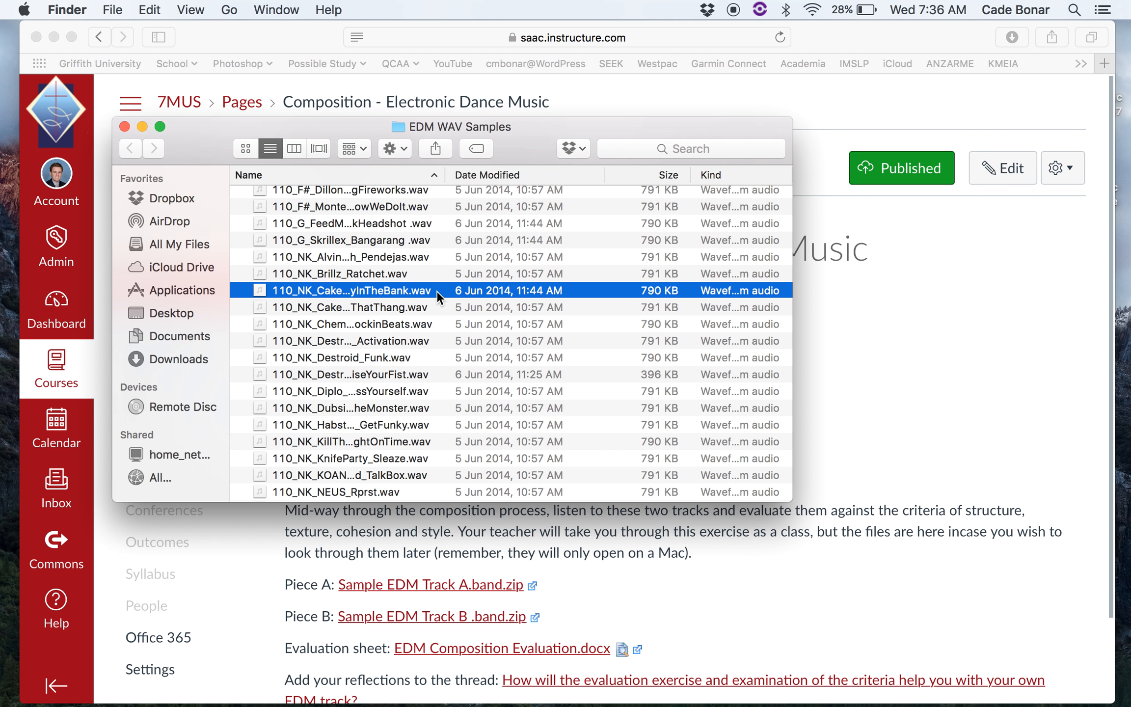
click(372, 259)
key(space)
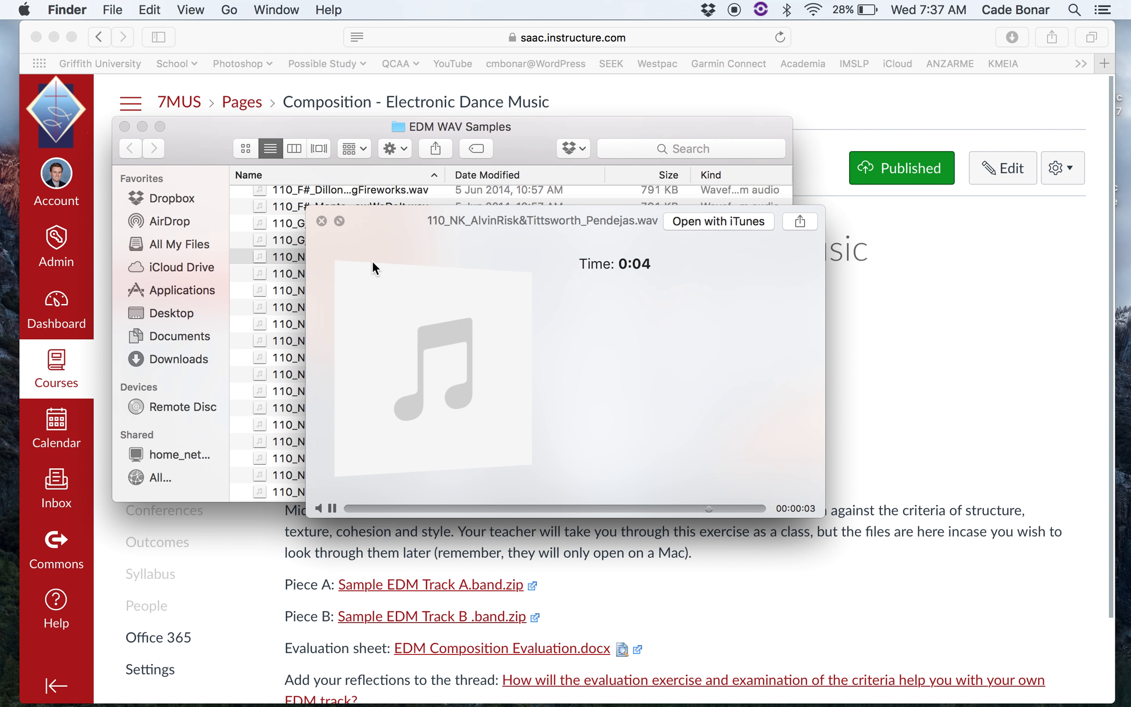
key(space)
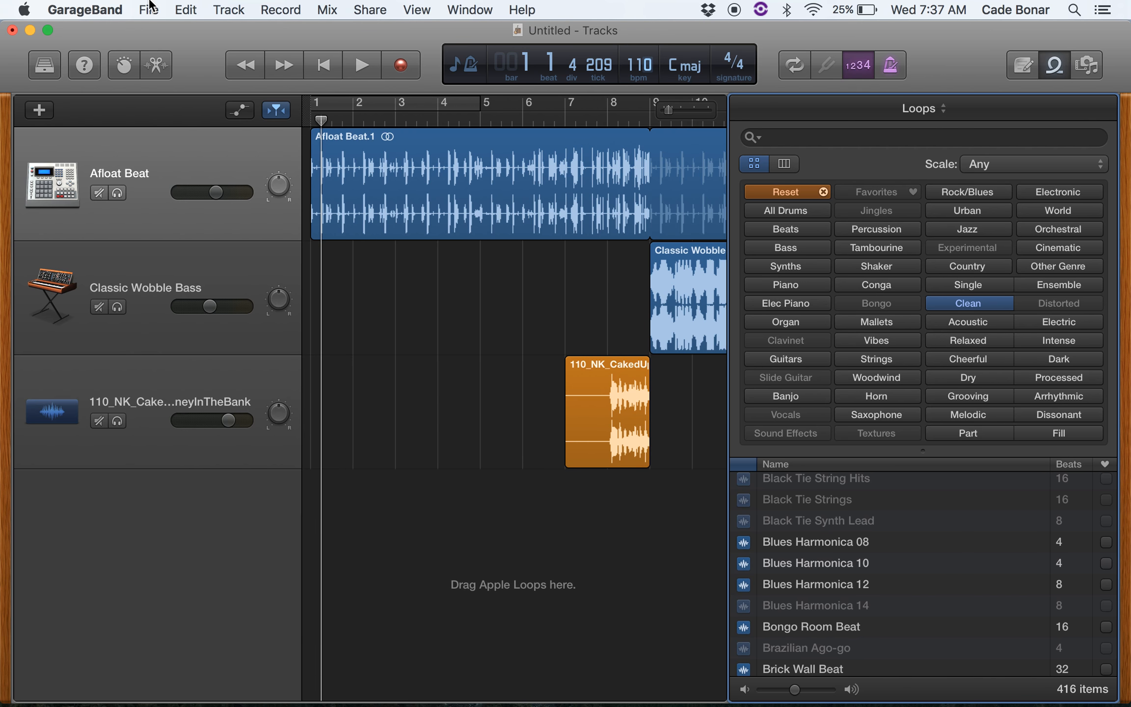
Close the EDM WAV Samples window in Finder, check the folder on the desktop and return to GarageBand
key(ctrl+Left)
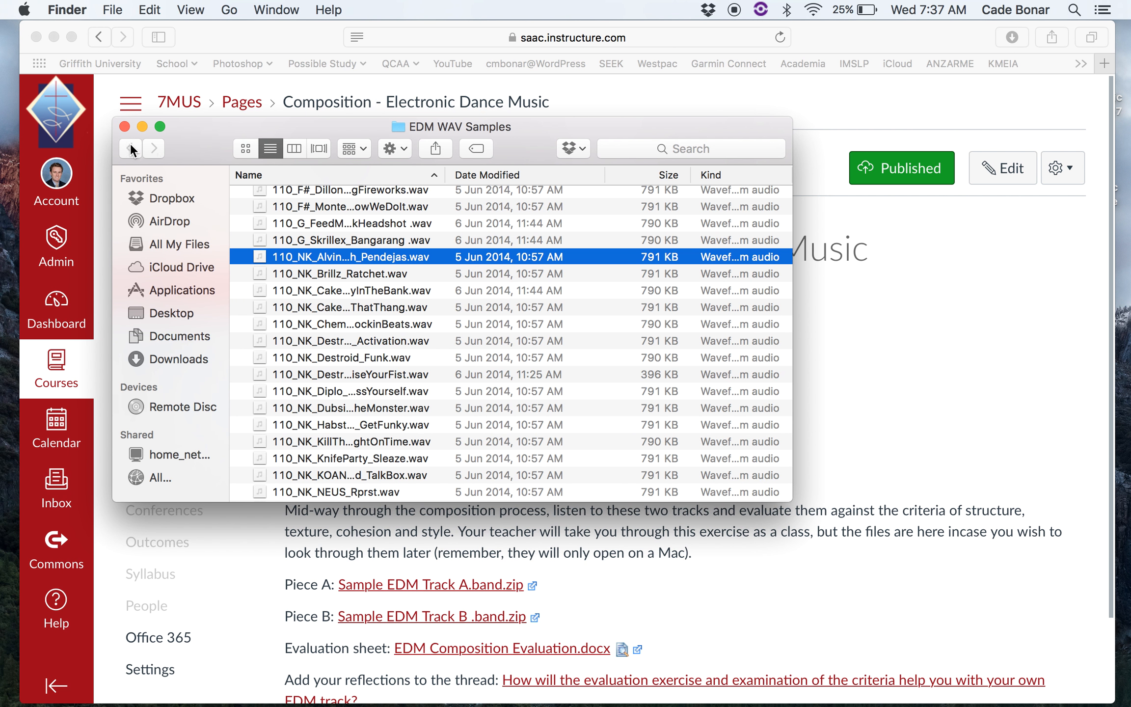
click(125, 127)
key(ctrl+Left)
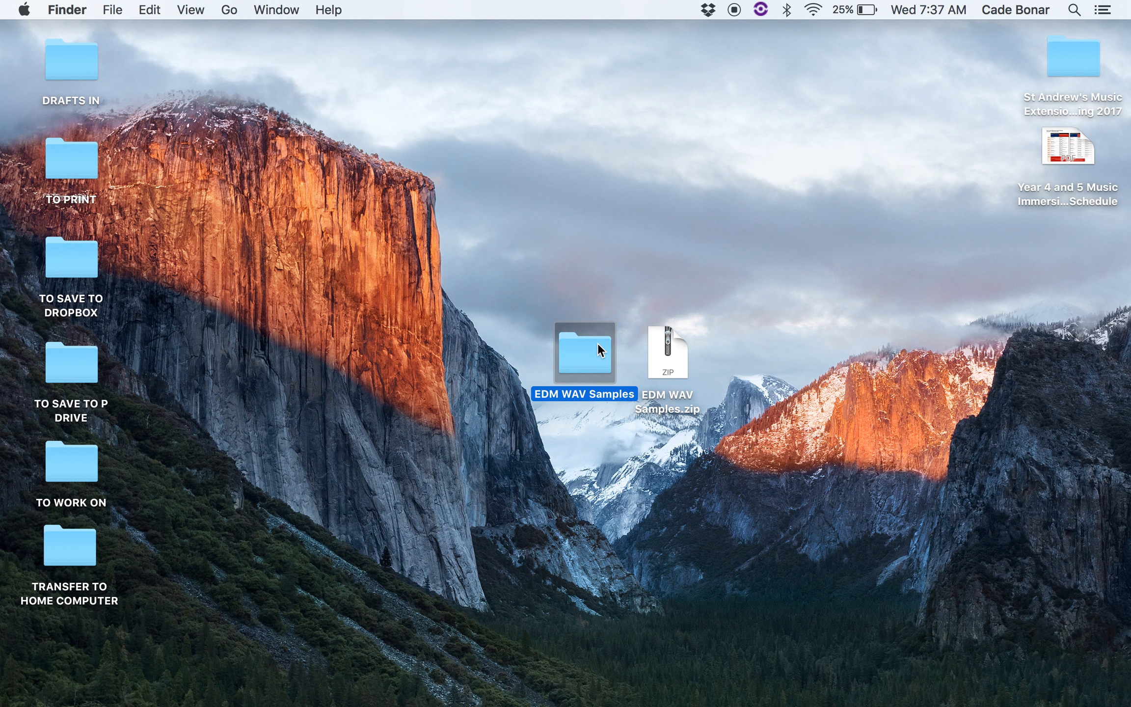
key(ctrl+Right)
key(ctrl+Right)
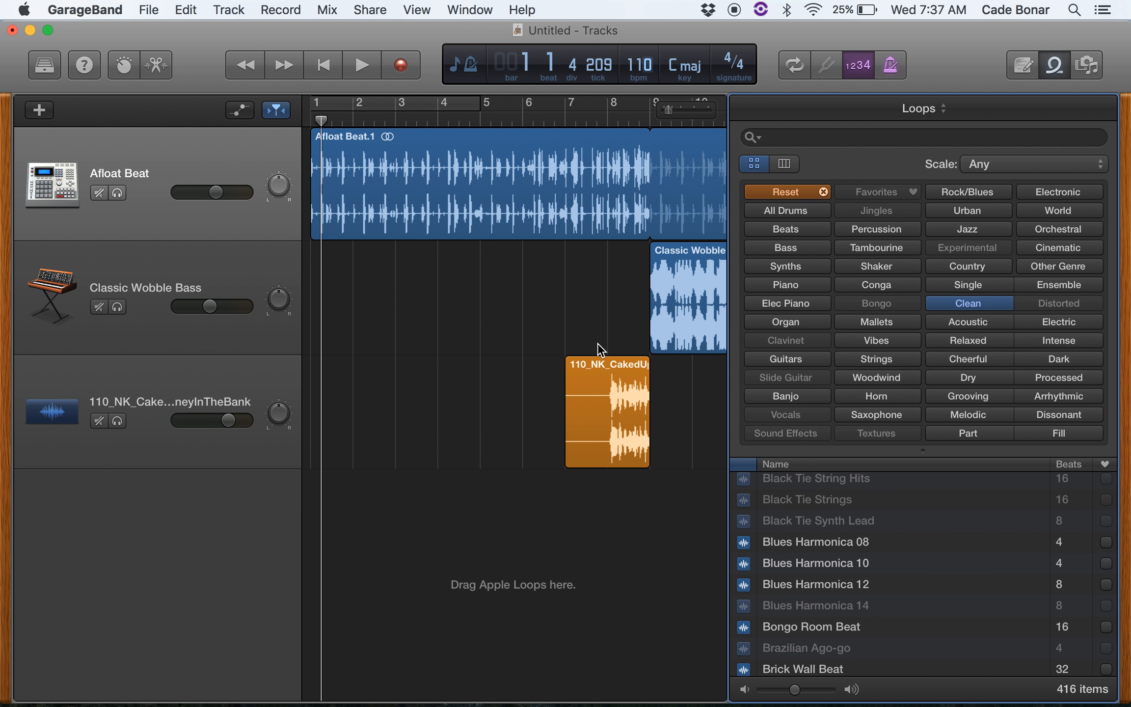